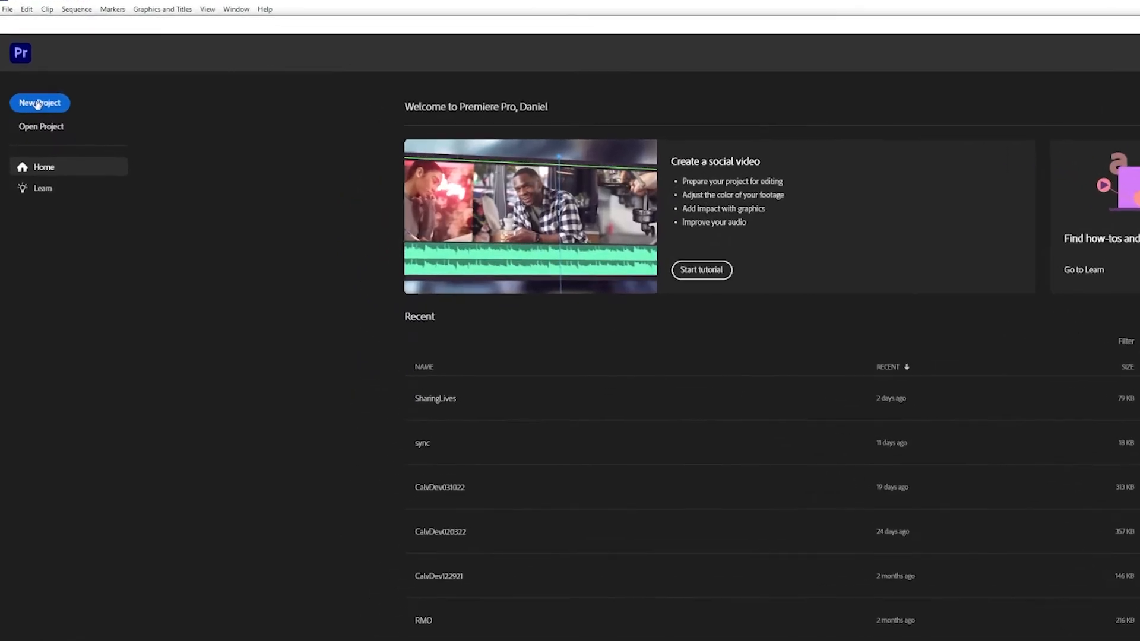
Step: Create a new project named Demo, saved in the D:\Calvary\CalvDemo folder
click(37, 104)
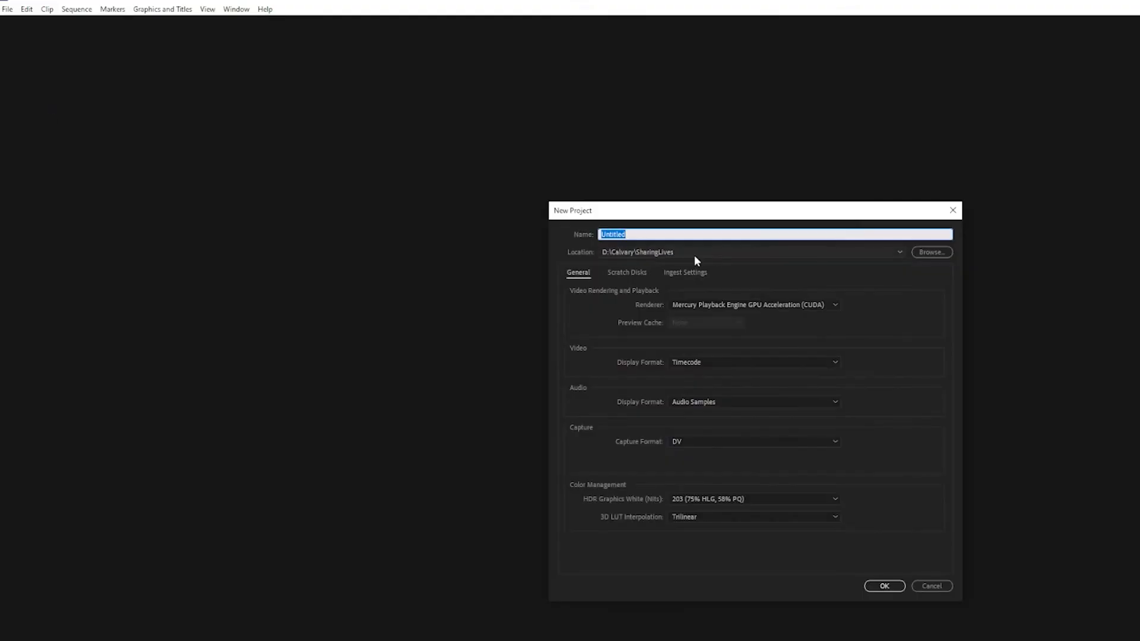
text(Demo)
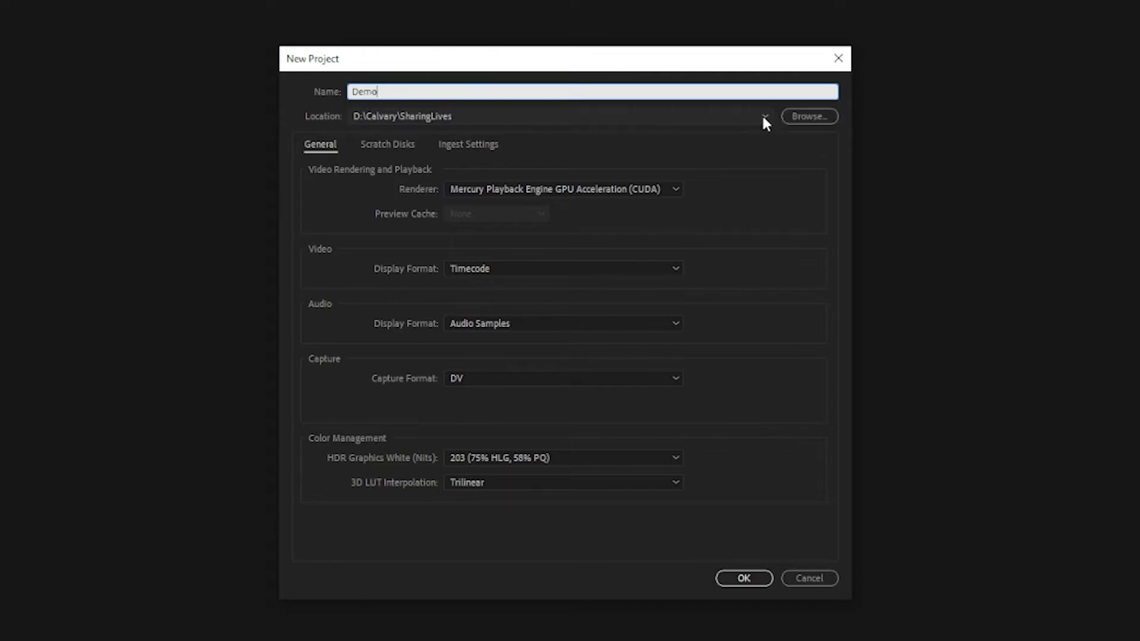
click(805, 116)
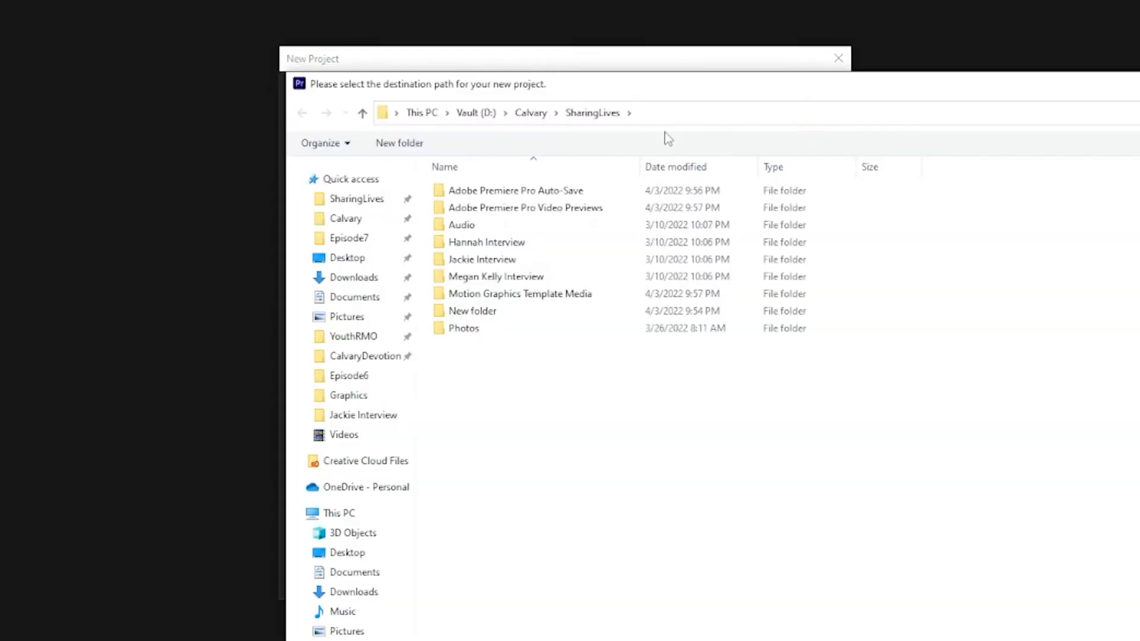
click(534, 114)
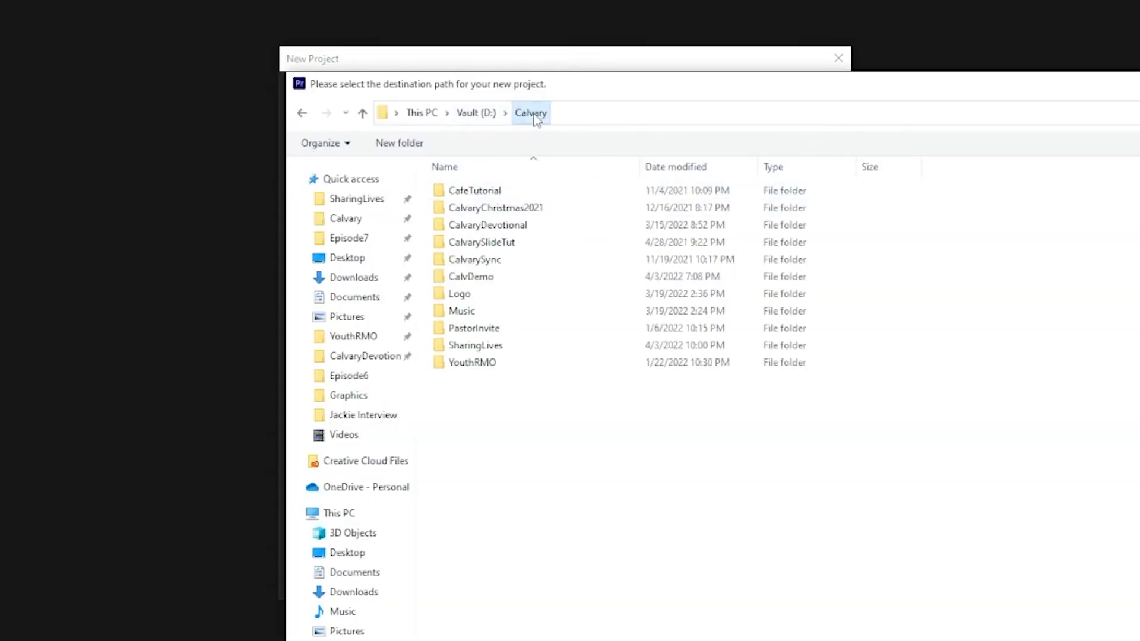
click(478, 279)
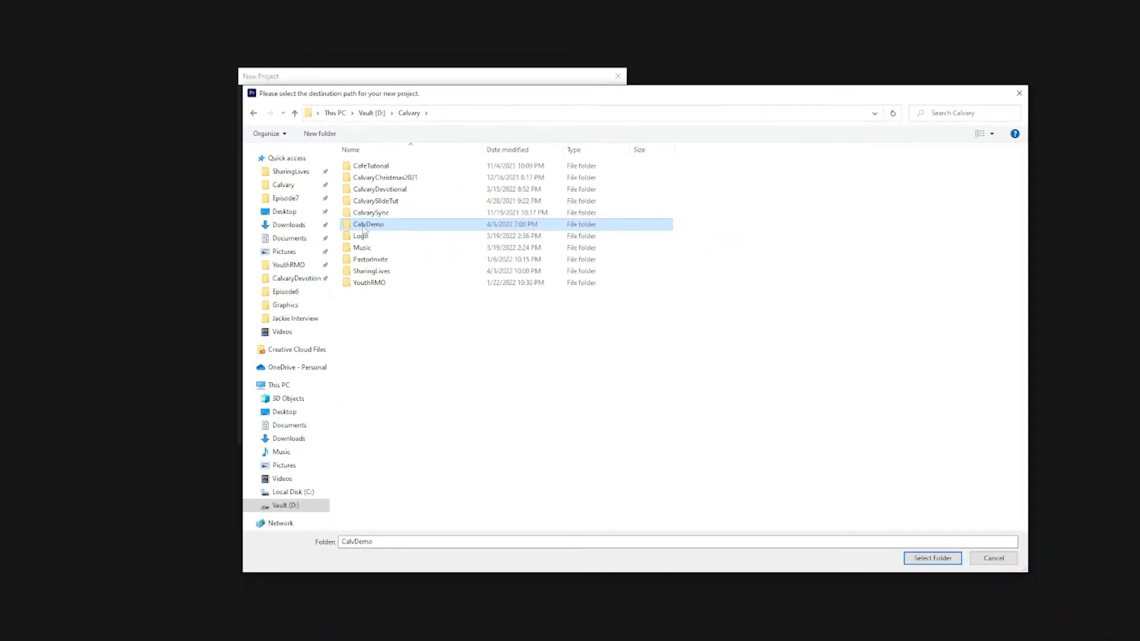
click(366, 338)
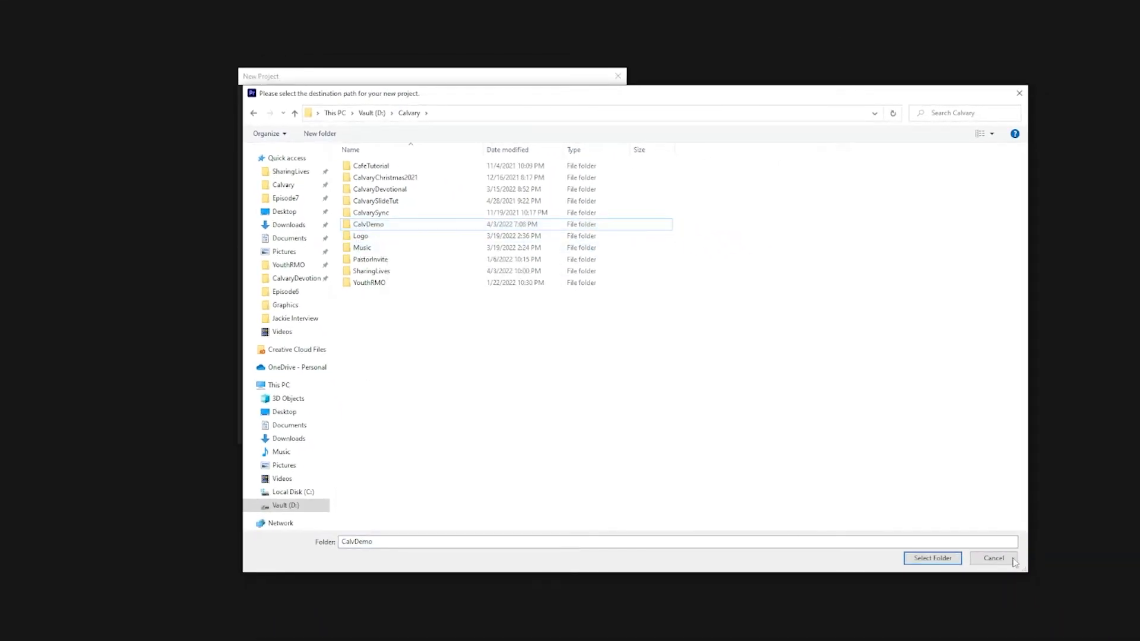
click(917, 556)
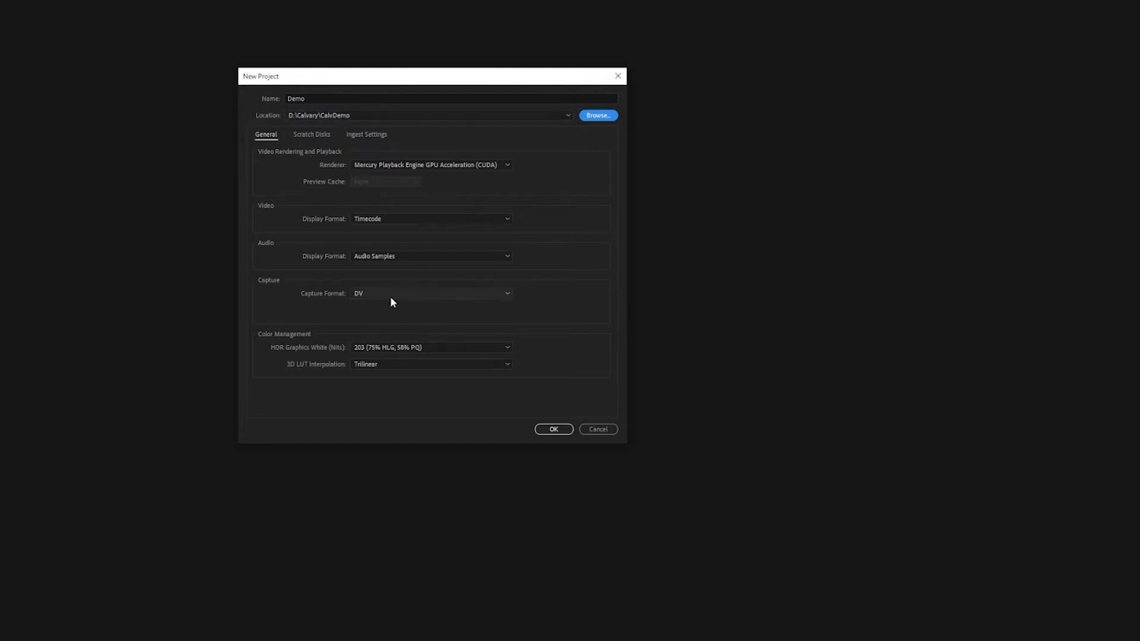
click(560, 432)
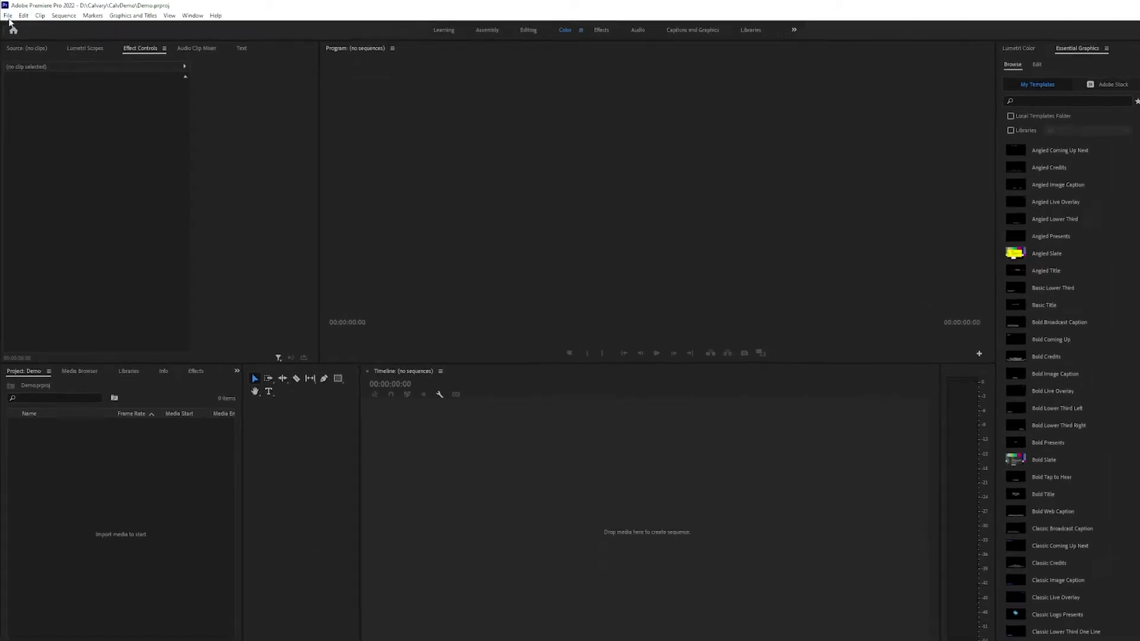
Step: Import the clip 601A2692.MP4 from the second interview folder inside SharingLives
click(7, 14)
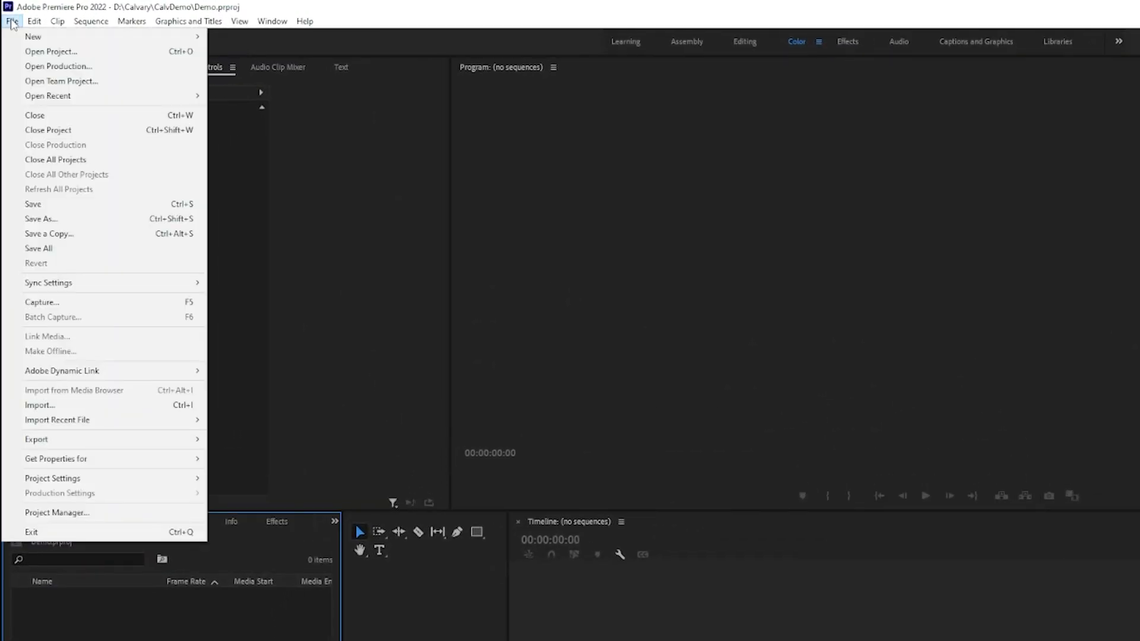
click(67, 410)
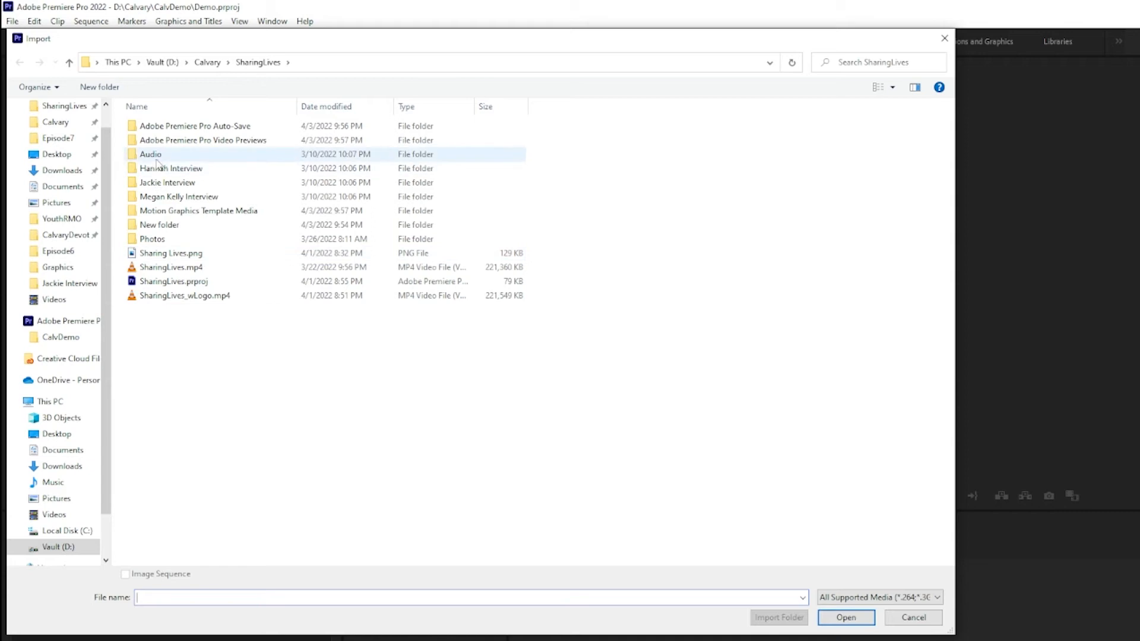
click(138, 185)
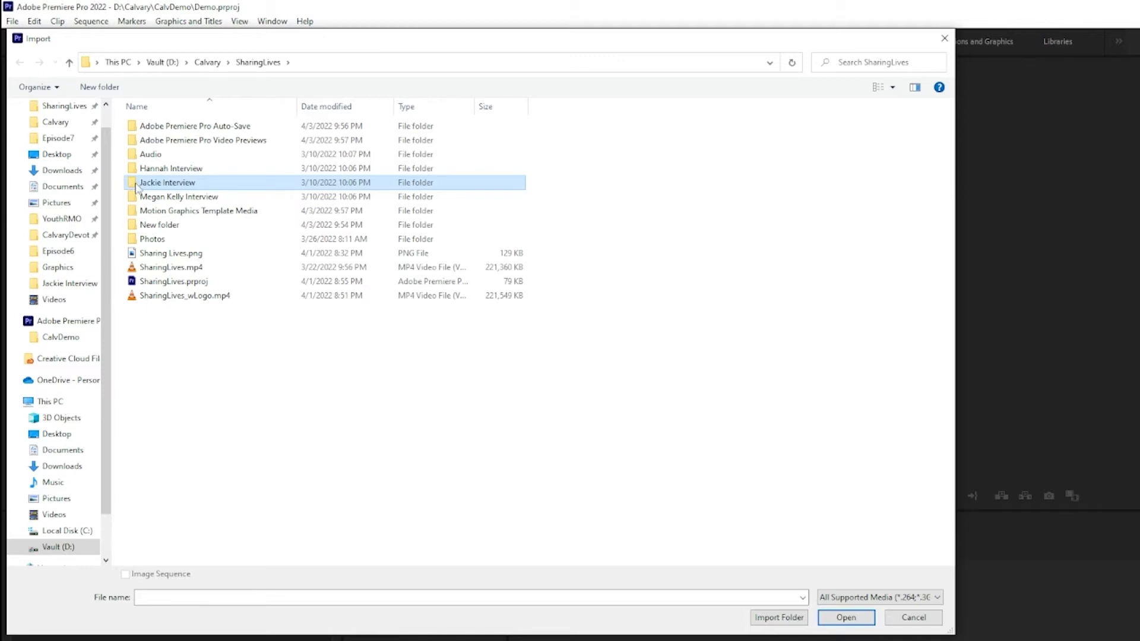
double_click(133, 186)
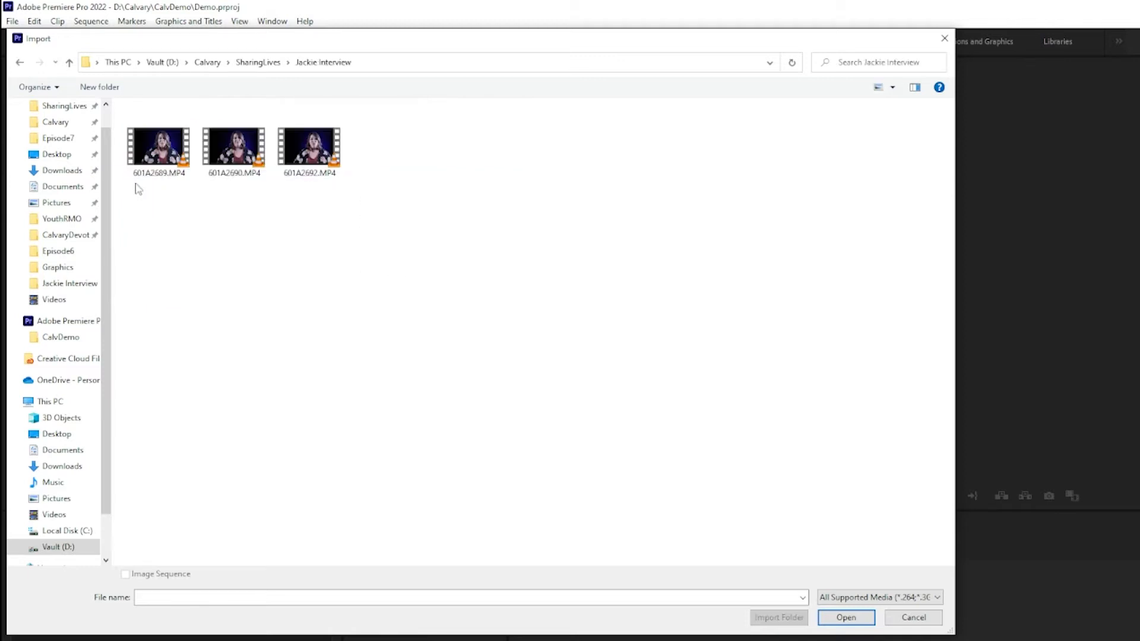
click(313, 152)
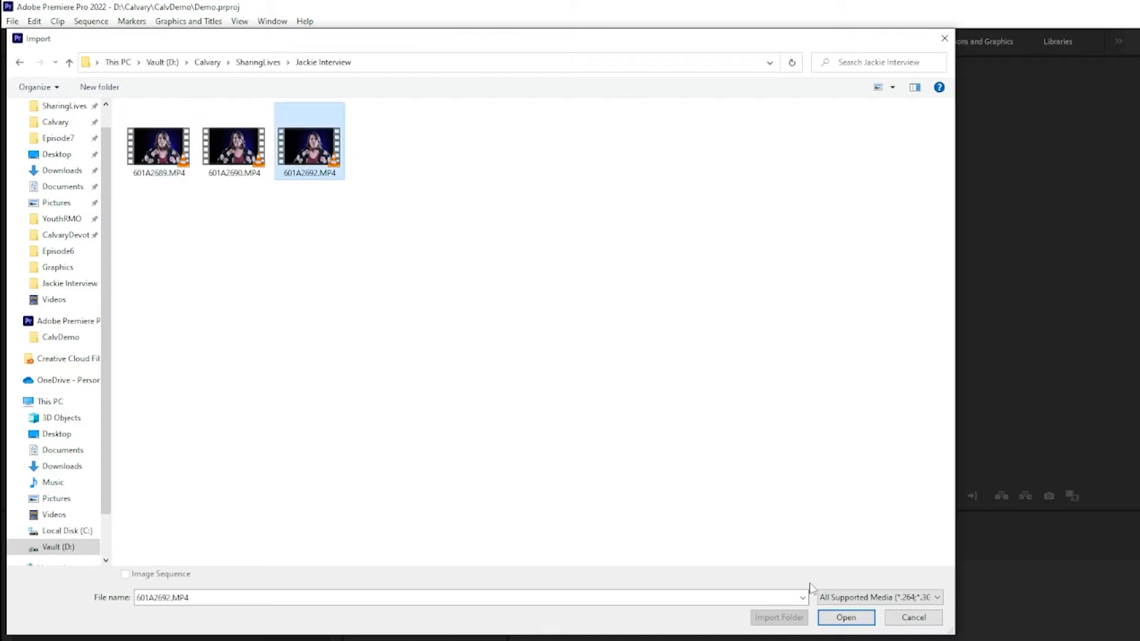
click(846, 617)
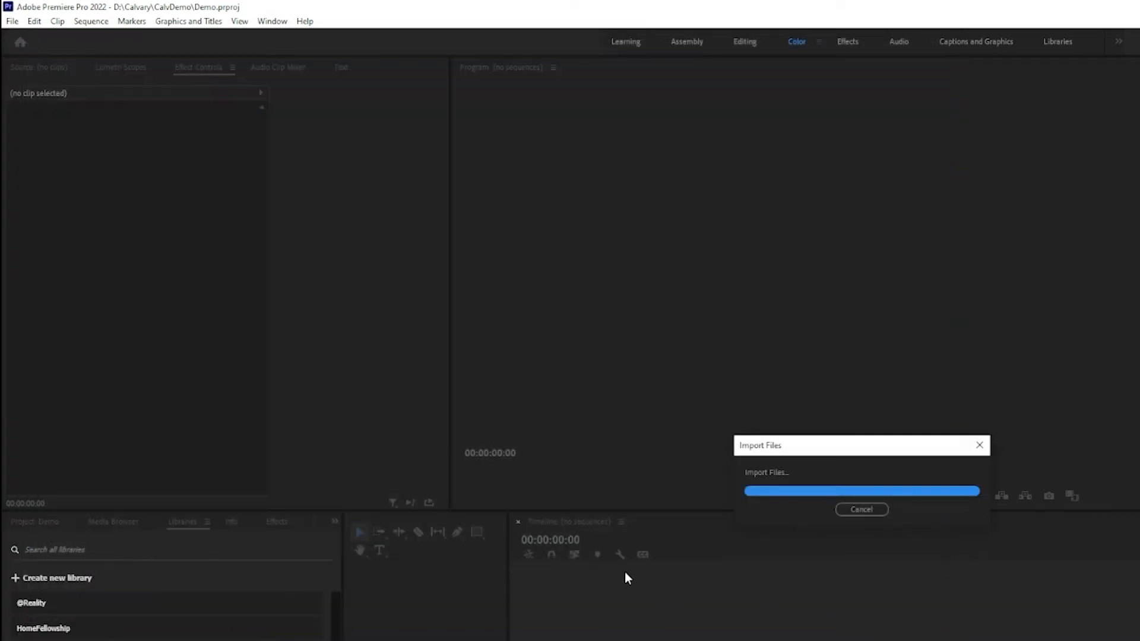
Step: Widen the project area and narrow the timeline so that more of the clip's detail columns fit
drag(341, 636, 425, 628)
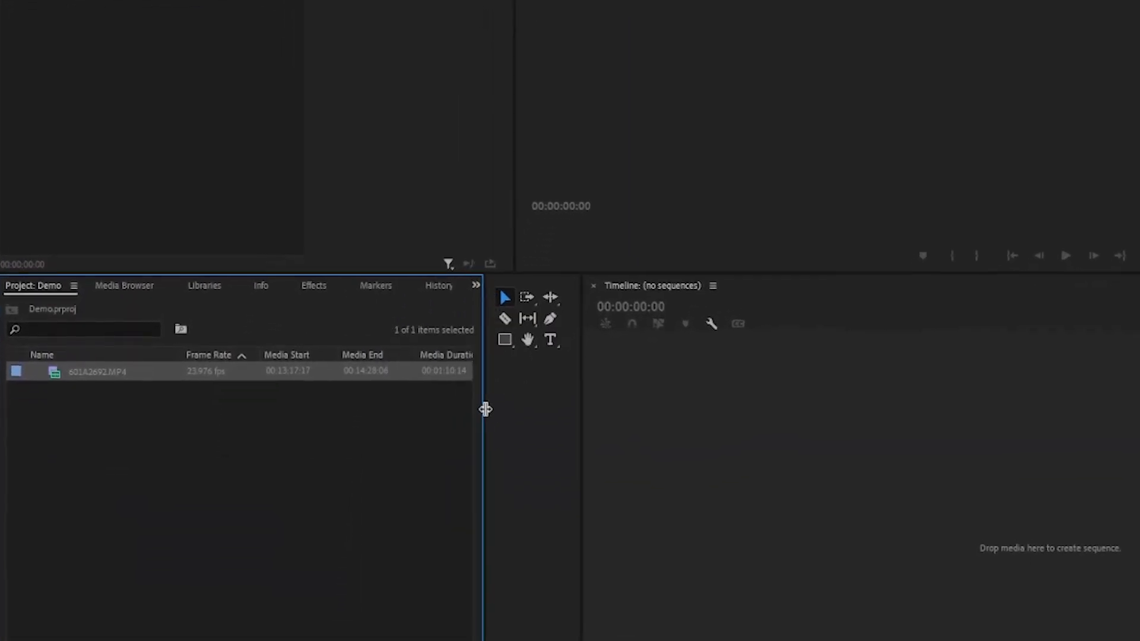
drag(485, 409, 502, 409)
drag(581, 406, 806, 415)
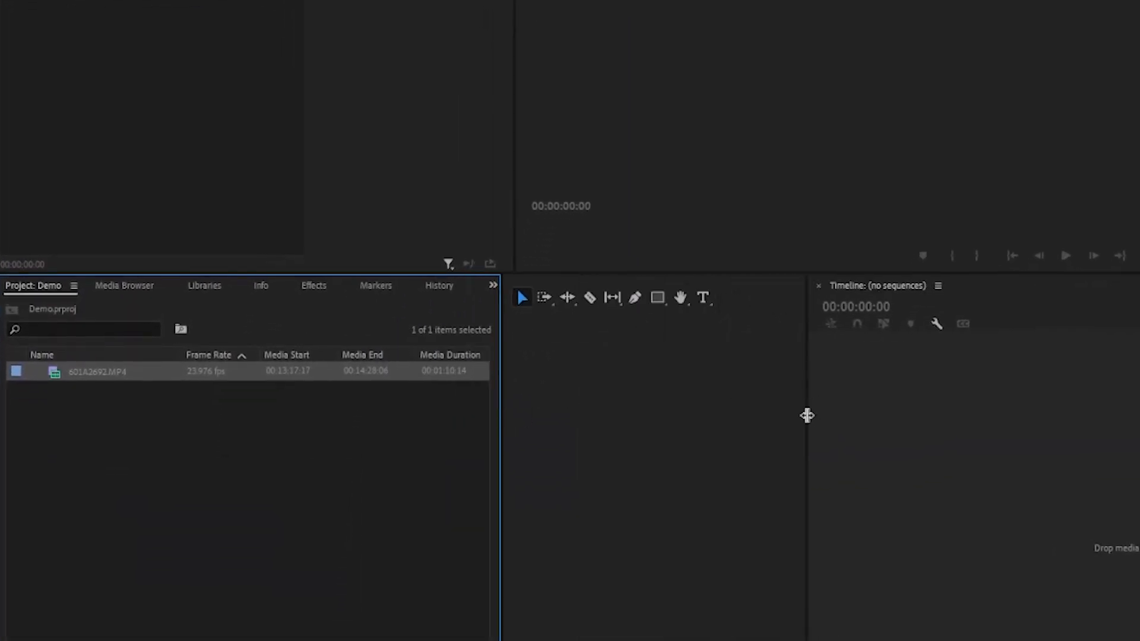
drag(501, 433, 678, 432)
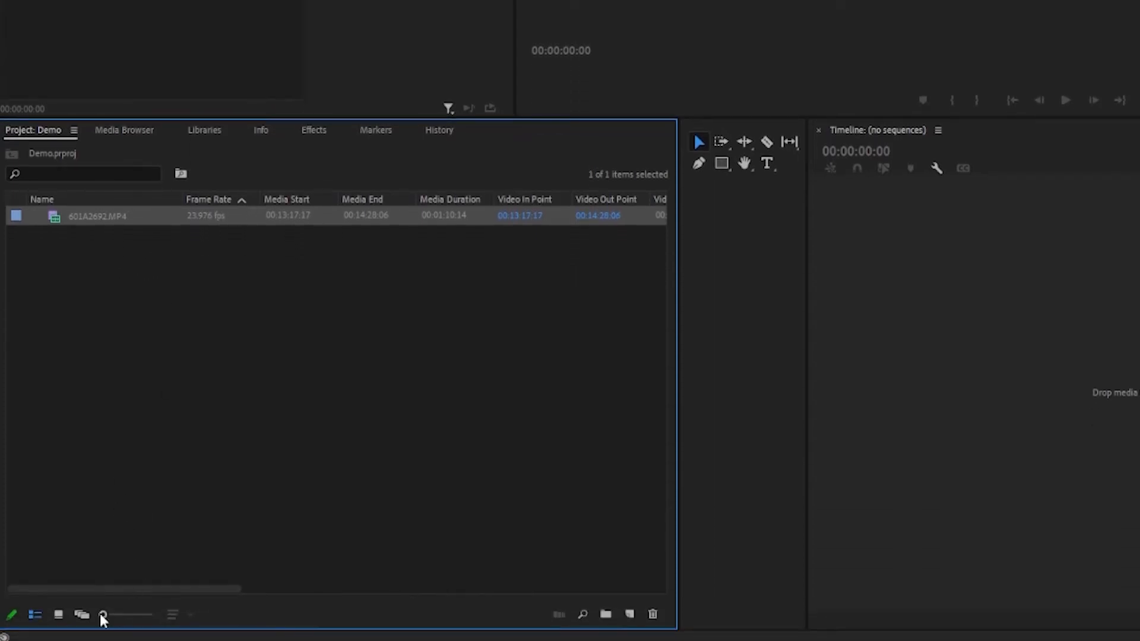
Step: Preview the imported clip as a thumbnail and examine its frame rate, video and audio details in the list view
click(58, 614)
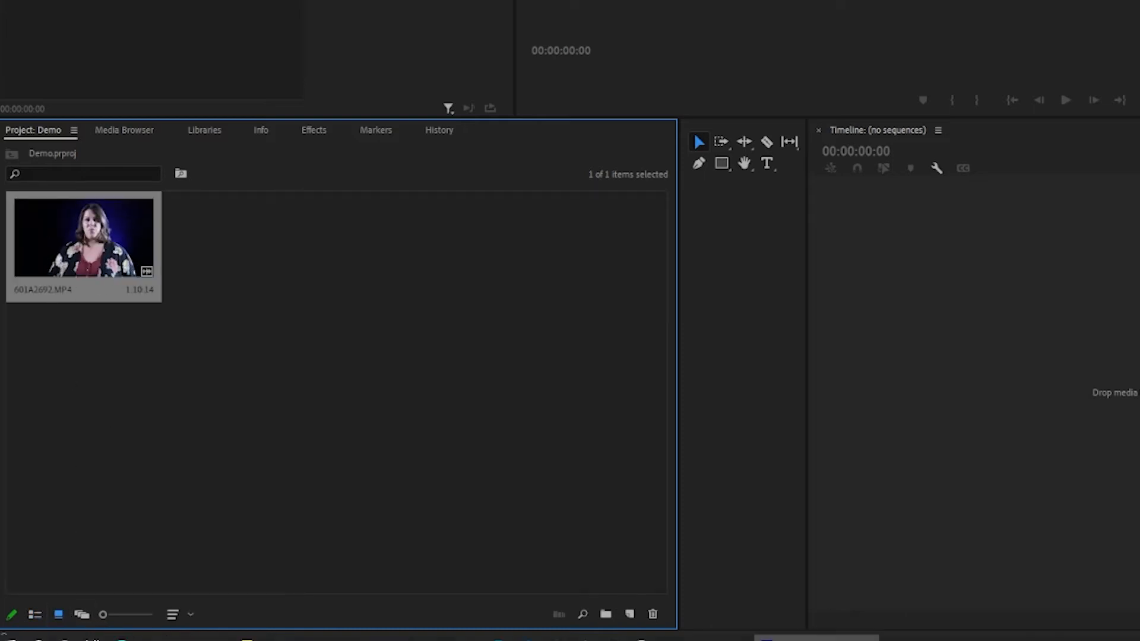
click(35, 615)
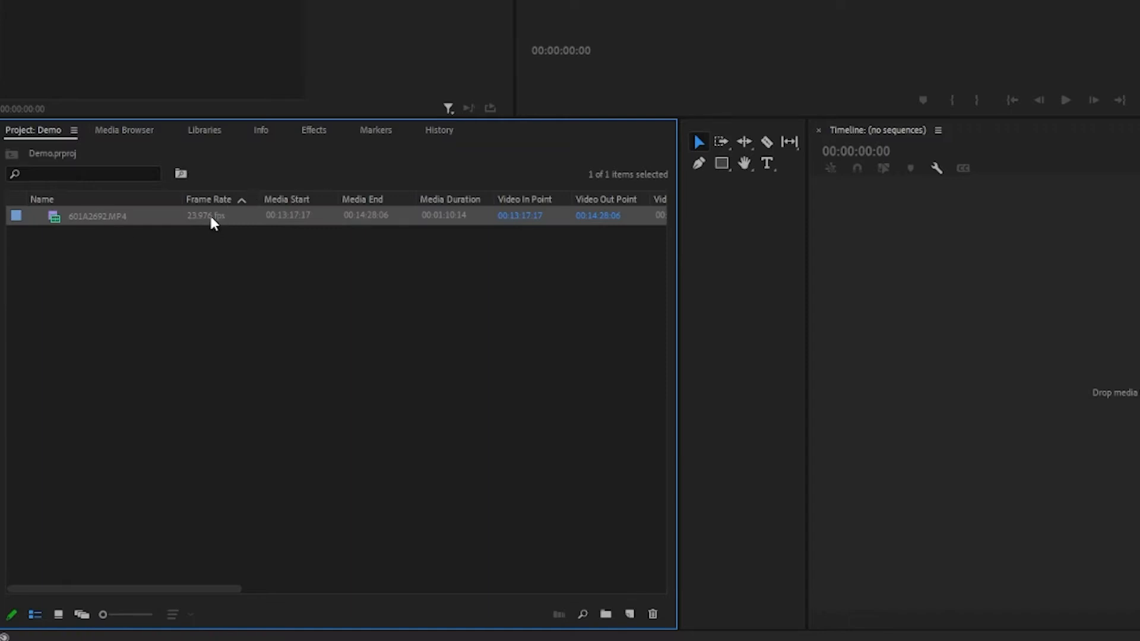
drag(140, 586, 369, 585)
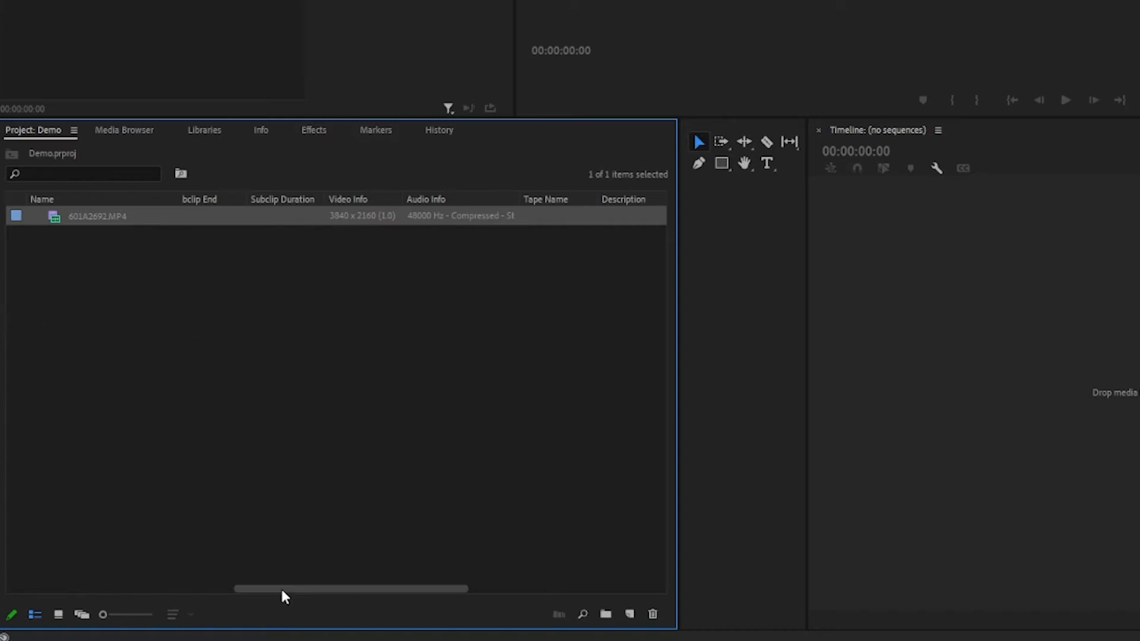
drag(280, 591, 267, 587)
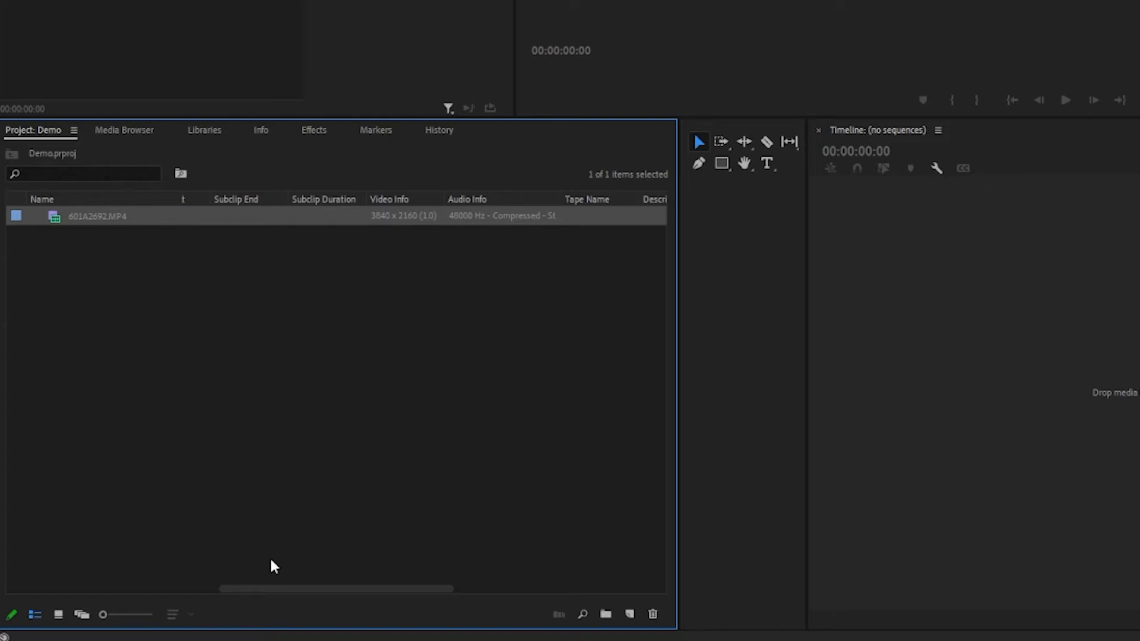
drag(275, 589, 33, 561)
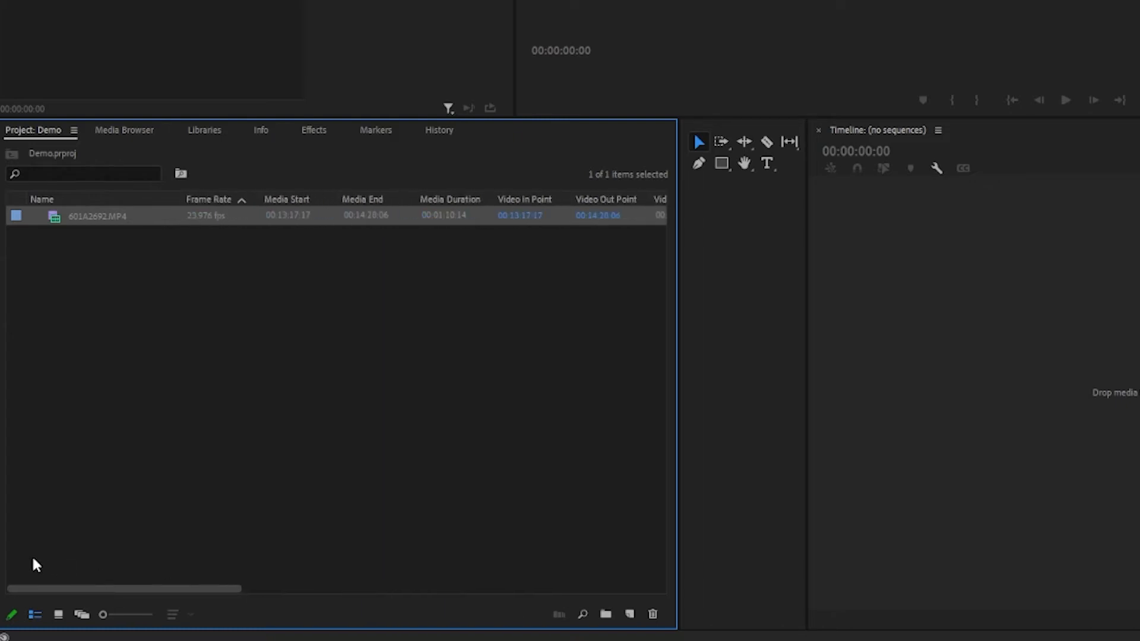
Step: Show the project items as thumbnails and create a sequence in the empty timeline from 601A2692.MP4
click(58, 614)
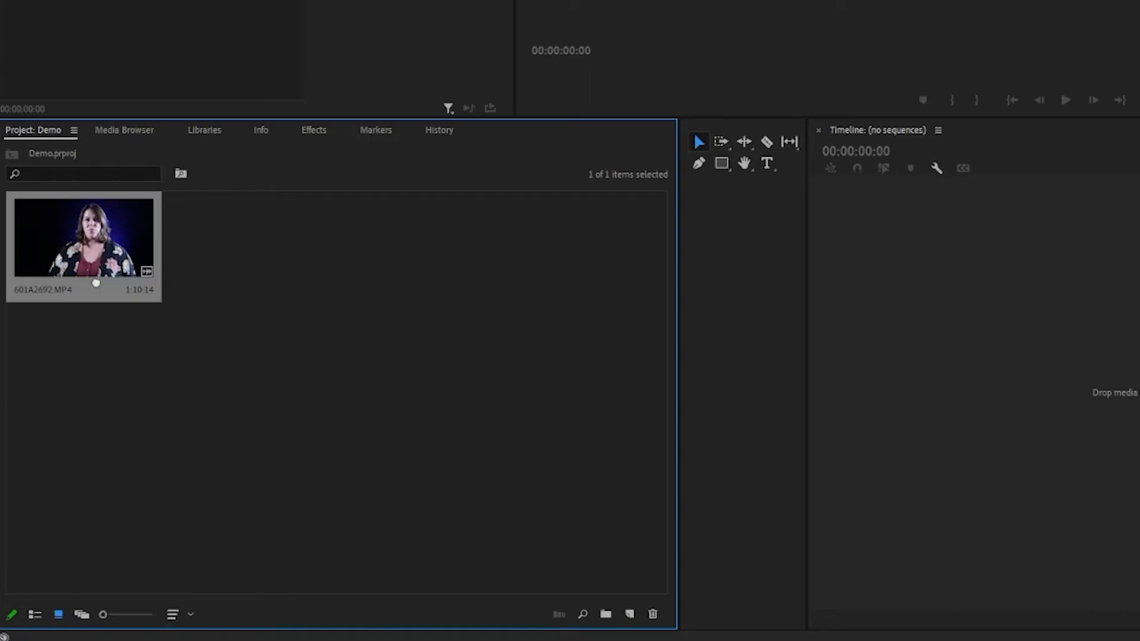
drag(114, 323, 921, 392)
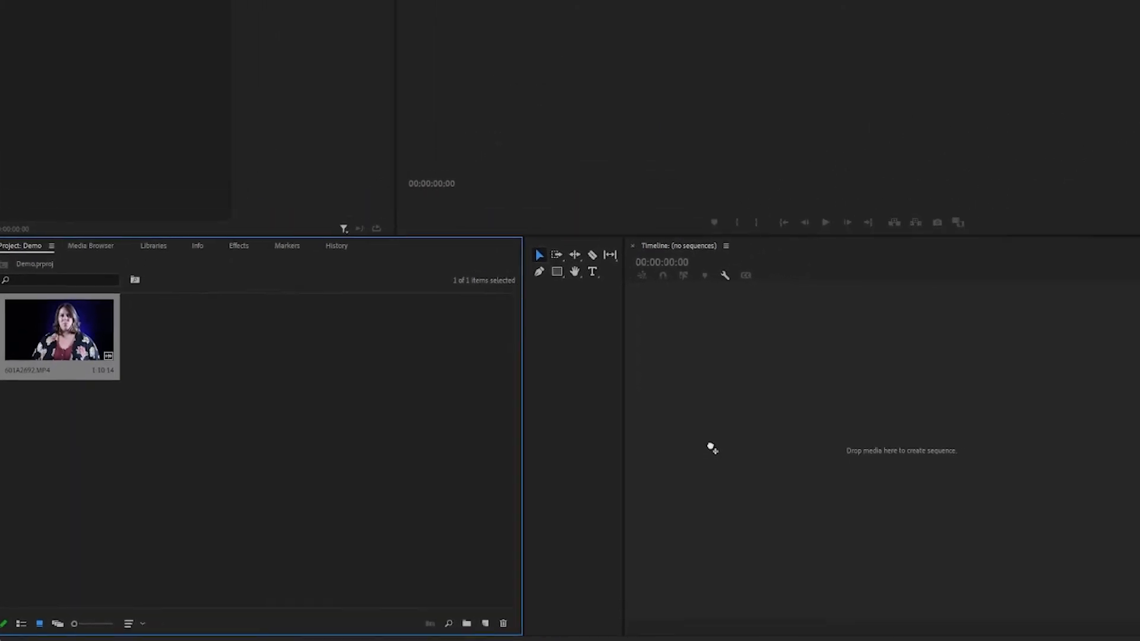
drag(711, 448, 706, 447)
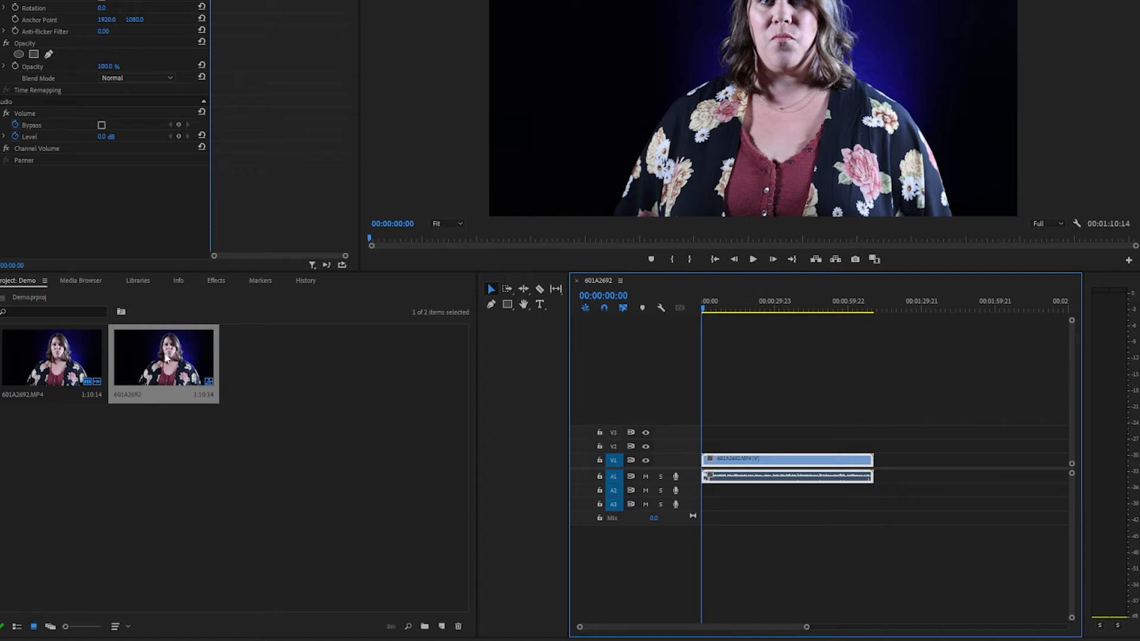
Step: Show the project items as a detailed list and rename the new sequence to TimeLineDemo
click(166, 362)
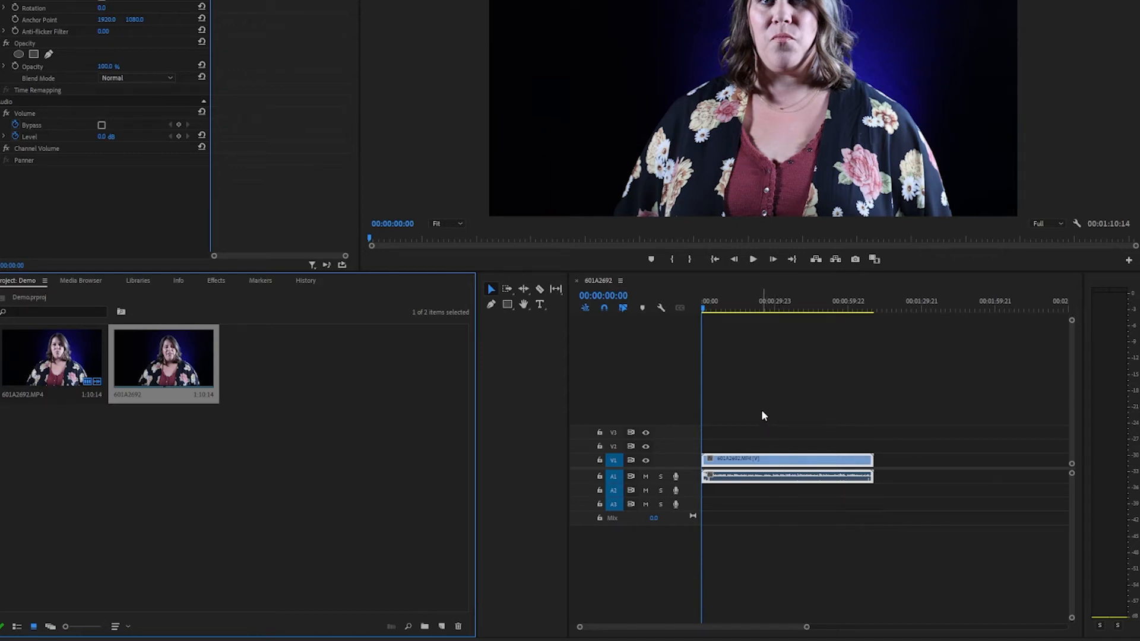
click(18, 627)
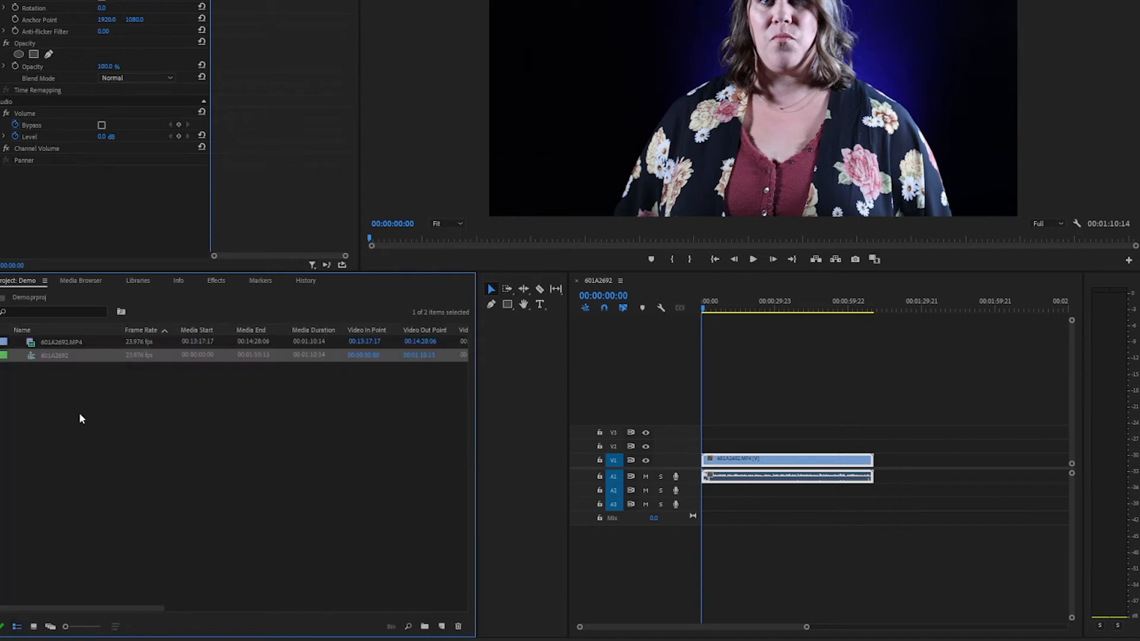
click(31, 343)
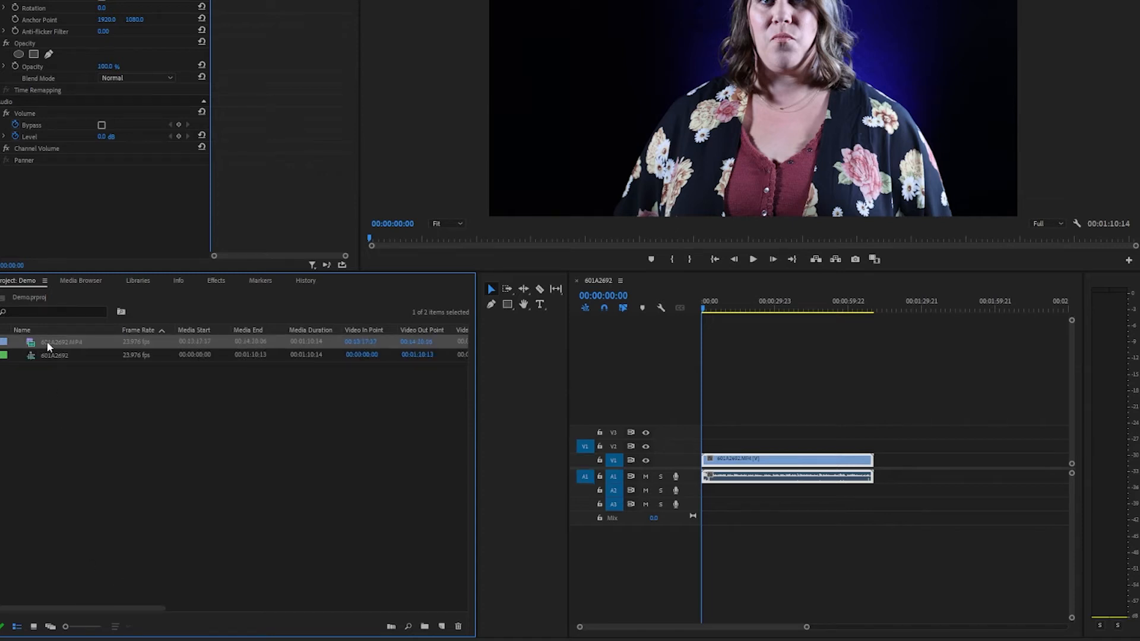
mouse_move(46, 362)
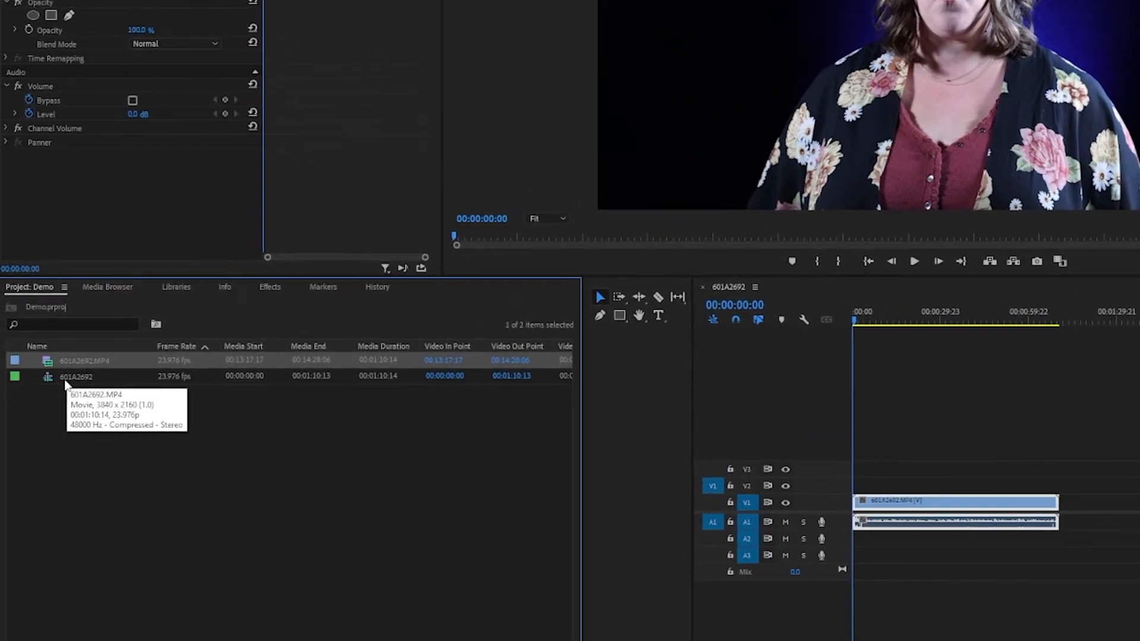
click(13, 378)
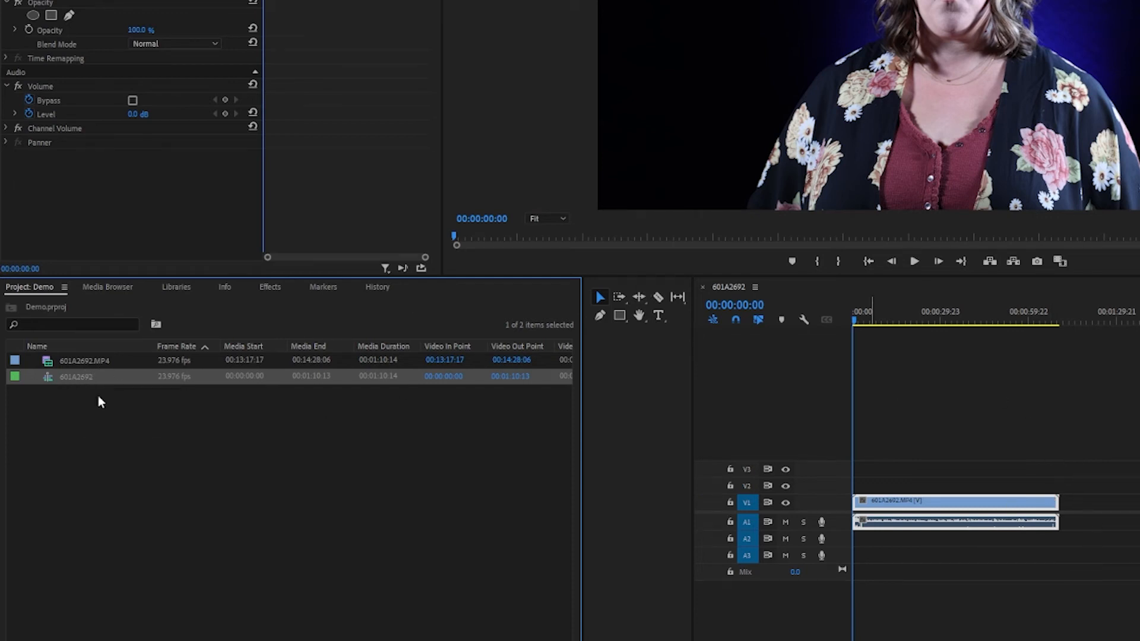
click(78, 377)
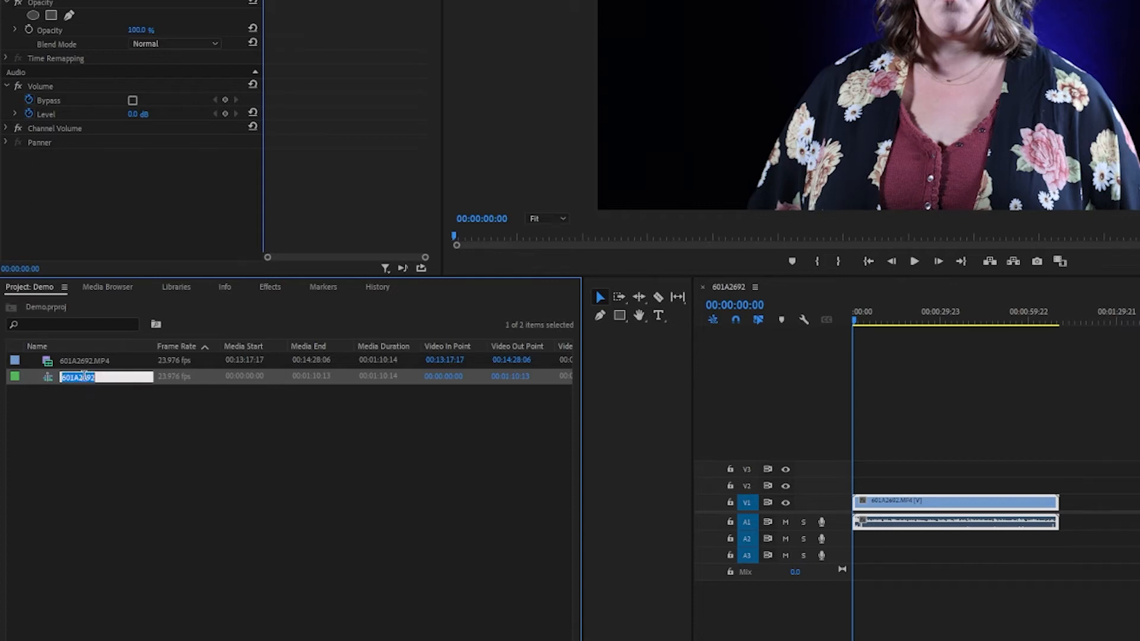
text(TimeLineDemo)
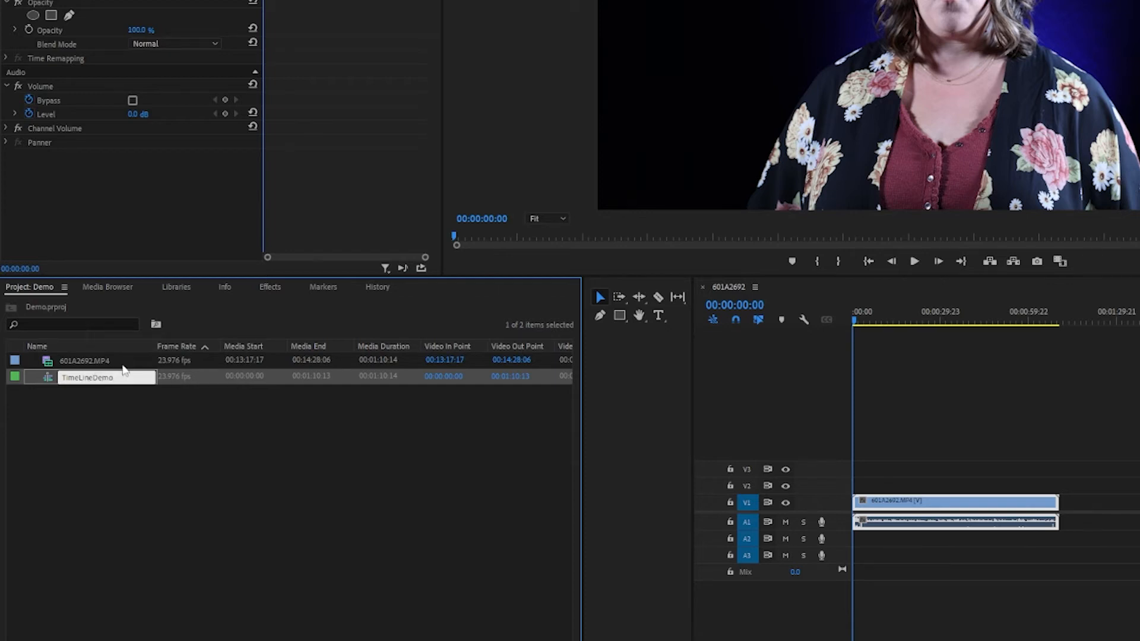
key(Return)
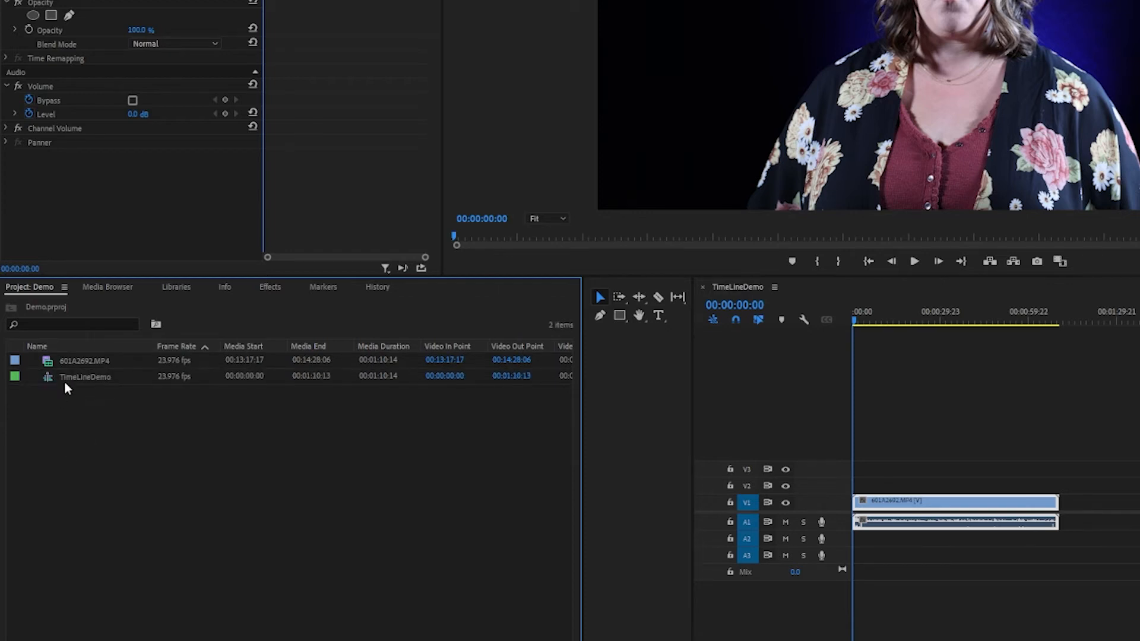
Step: Compare the frame rate, video info and audio info of the TimeLineDemo sequence with those of the source clip
click(762, 295)
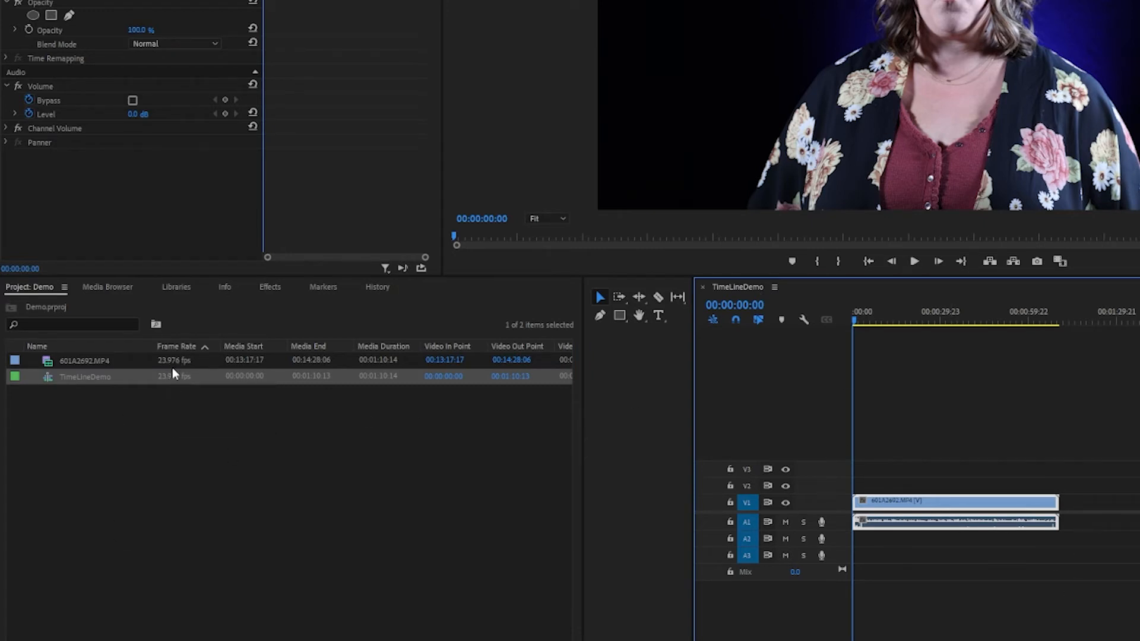
drag(148, 640, 315, 640)
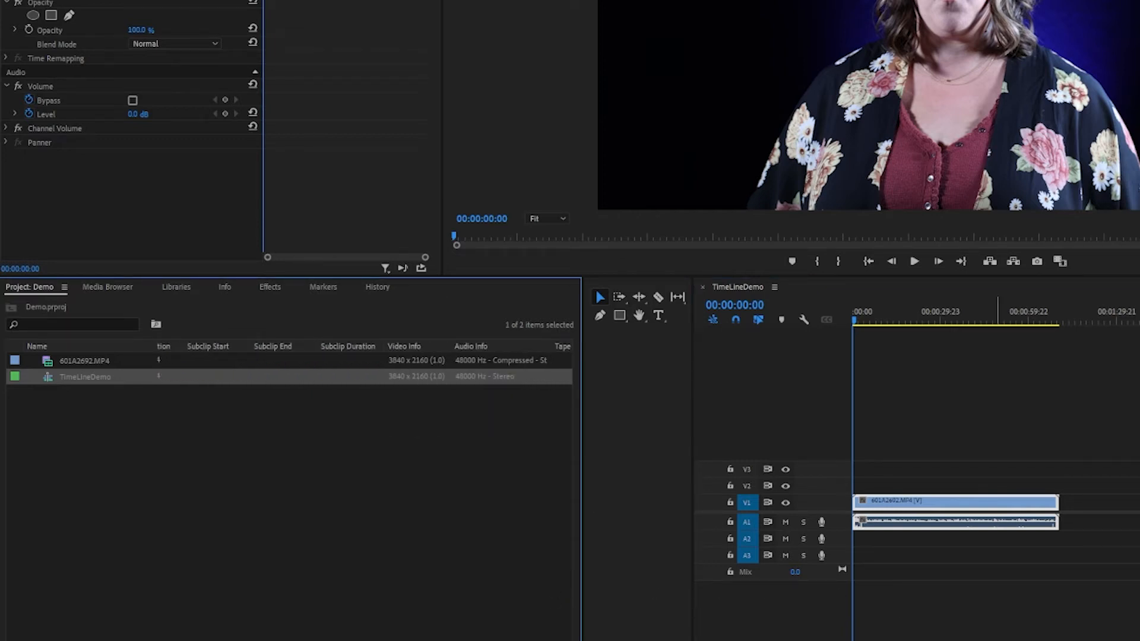
Step: Move the playhead of the TimeLineDemo sequence to about 00:00:24:05
drag(955, 640, 1039, 640)
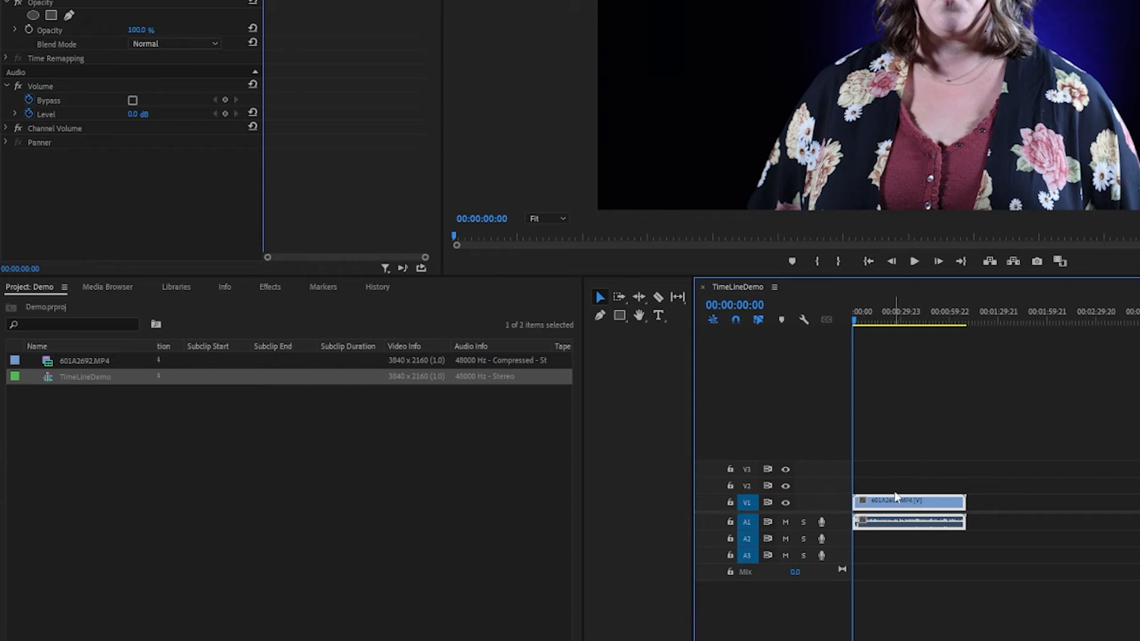
mouse_move(896, 505)
right_click(887, 313)
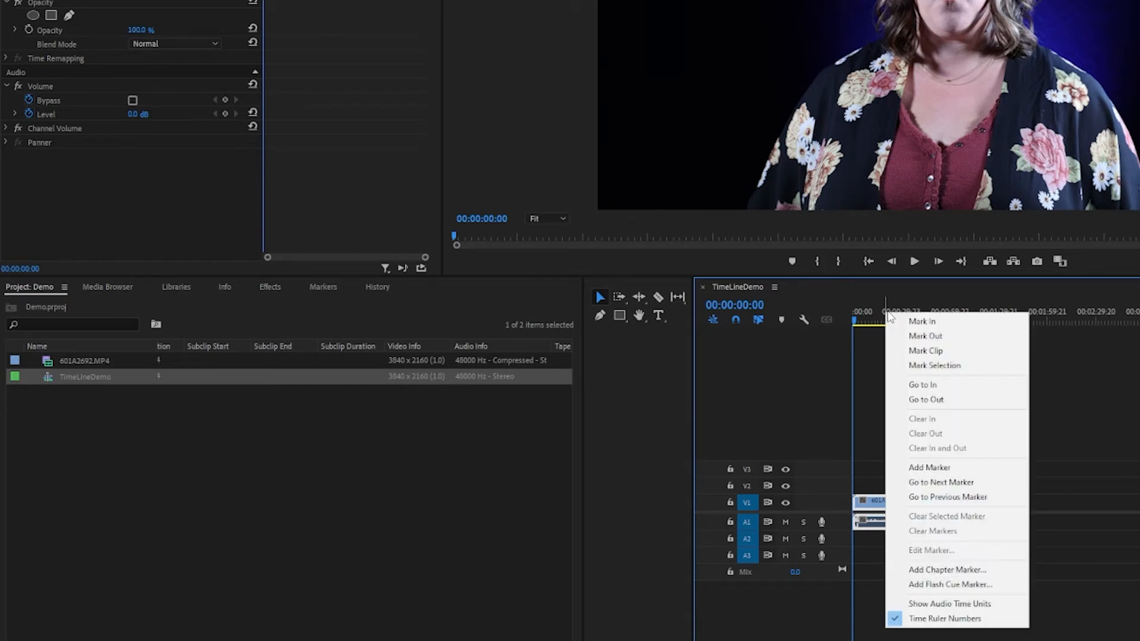
click(853, 318)
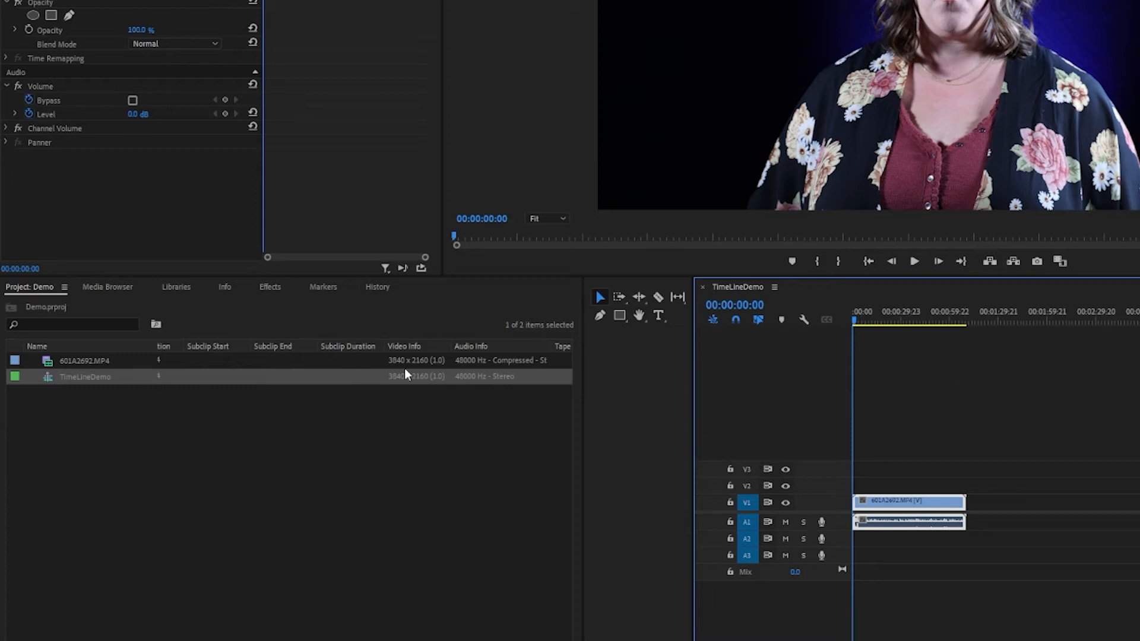
click(408, 383)
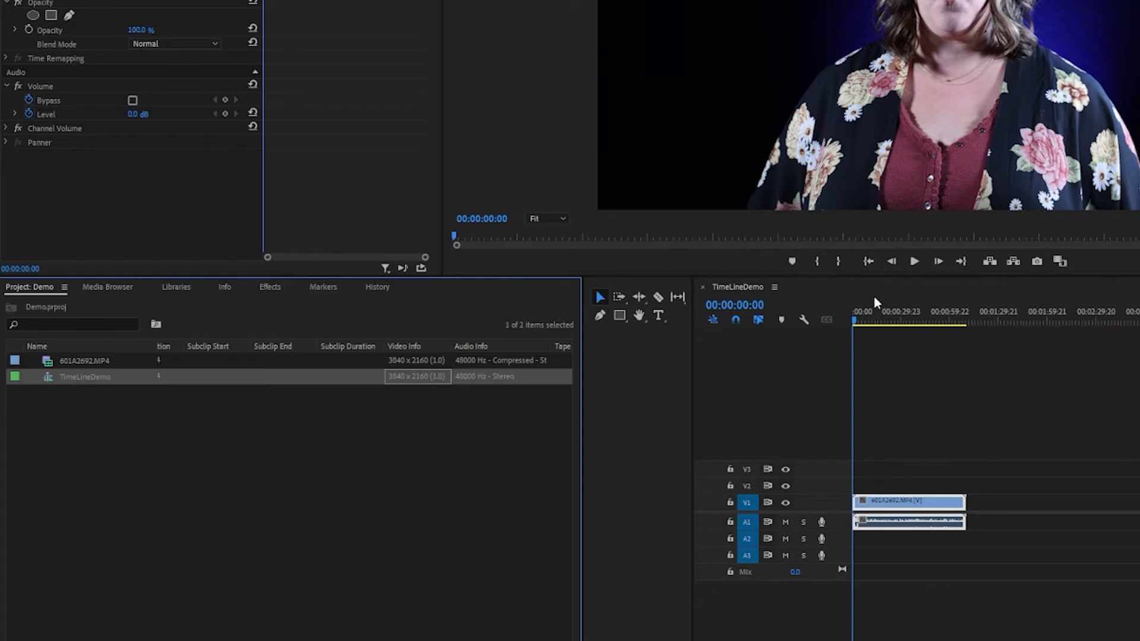
mouse_move(874, 320)
mouse_down()
mouse_move(903, 320)
mouse_move(891, 320)
mouse_up()
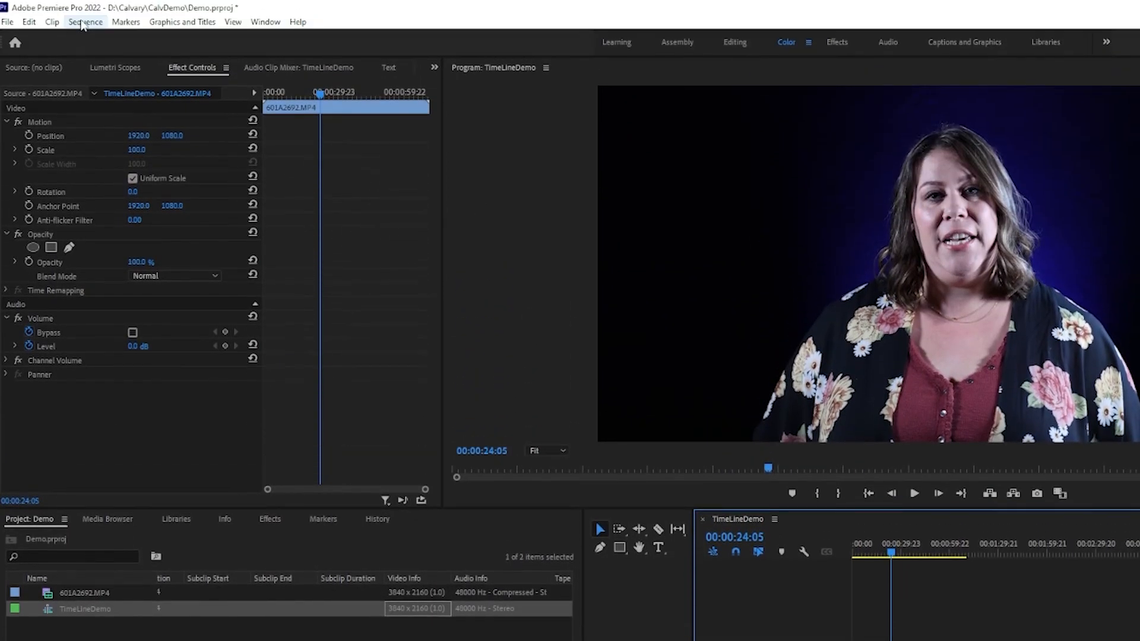
Step: Open the sequence settings of TimeLineDemo
click(84, 23)
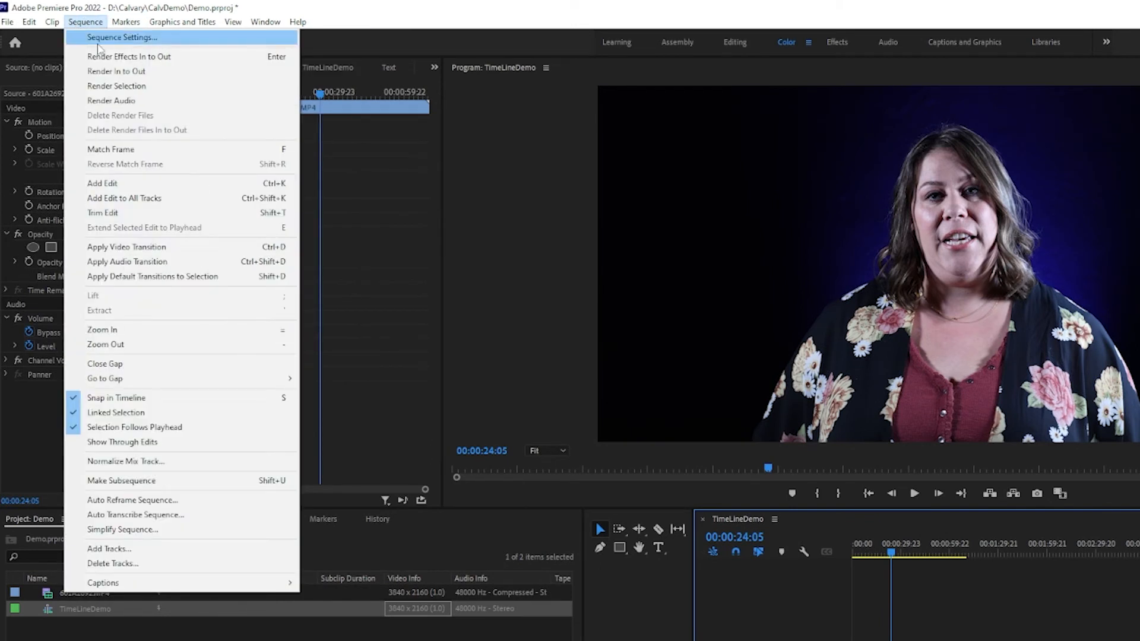
click(88, 635)
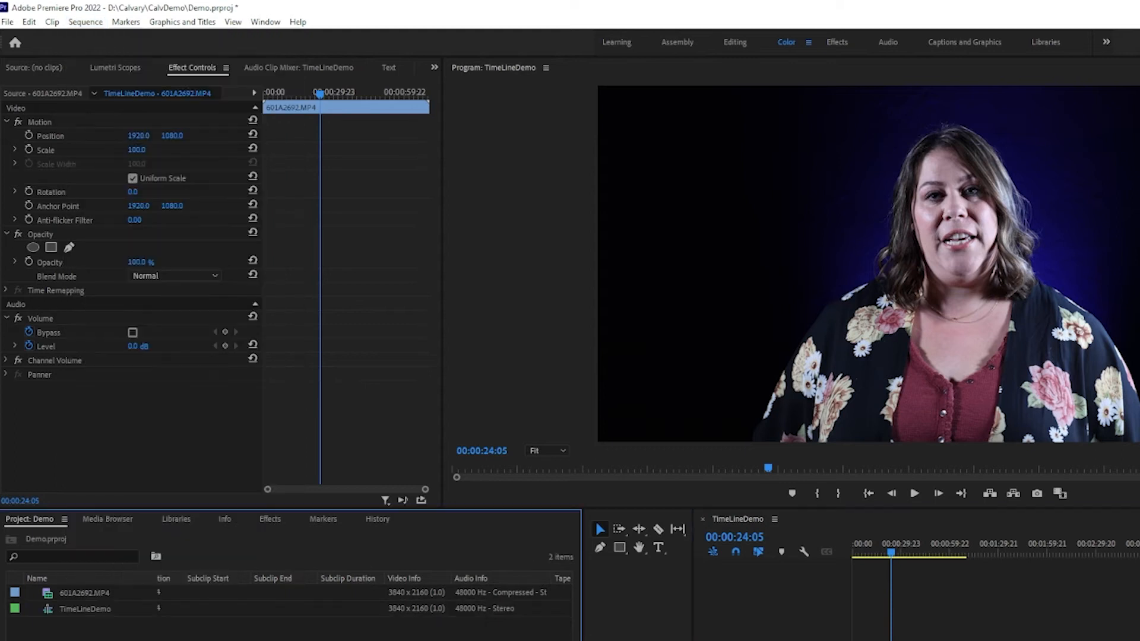
click(78, 614)
click(90, 22)
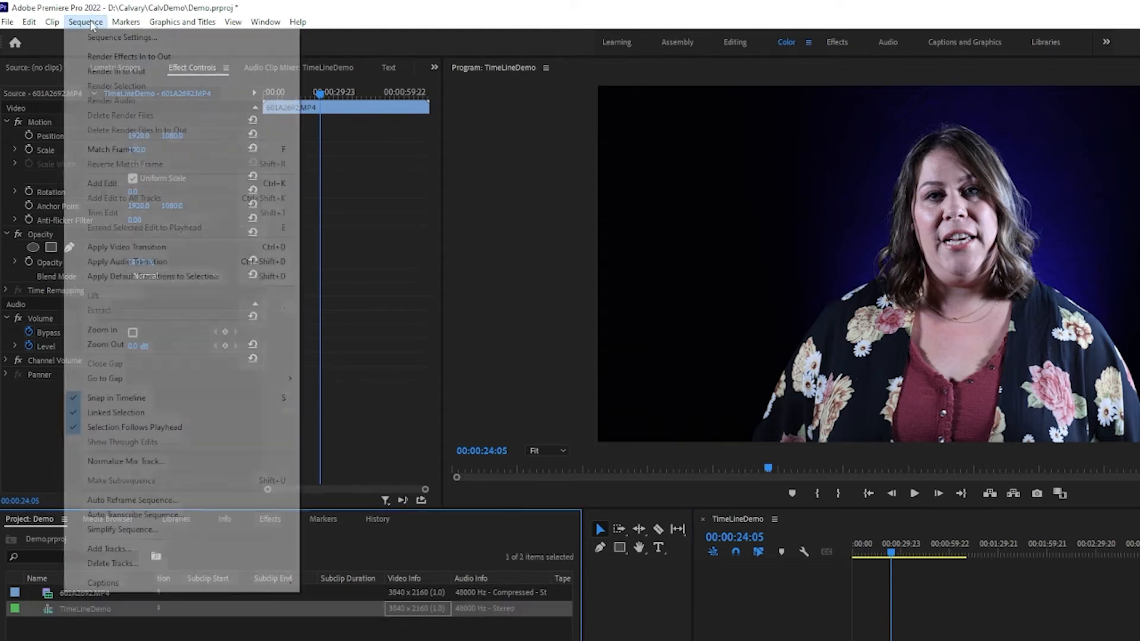
click(95, 39)
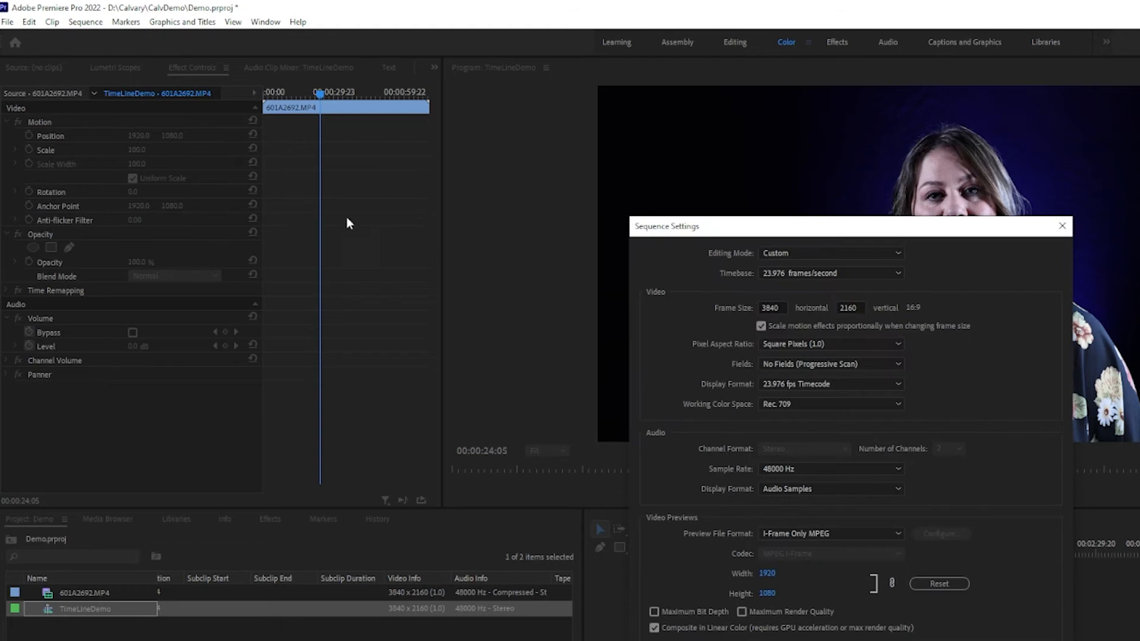
Step: Set the sequence's frame size to 1920 horizontal by 1080 vertical and apply the settings
click(782, 307)
double_click(783, 305)
text(1920)
key(Tab)
text(1080)
click(964, 296)
key(Return)
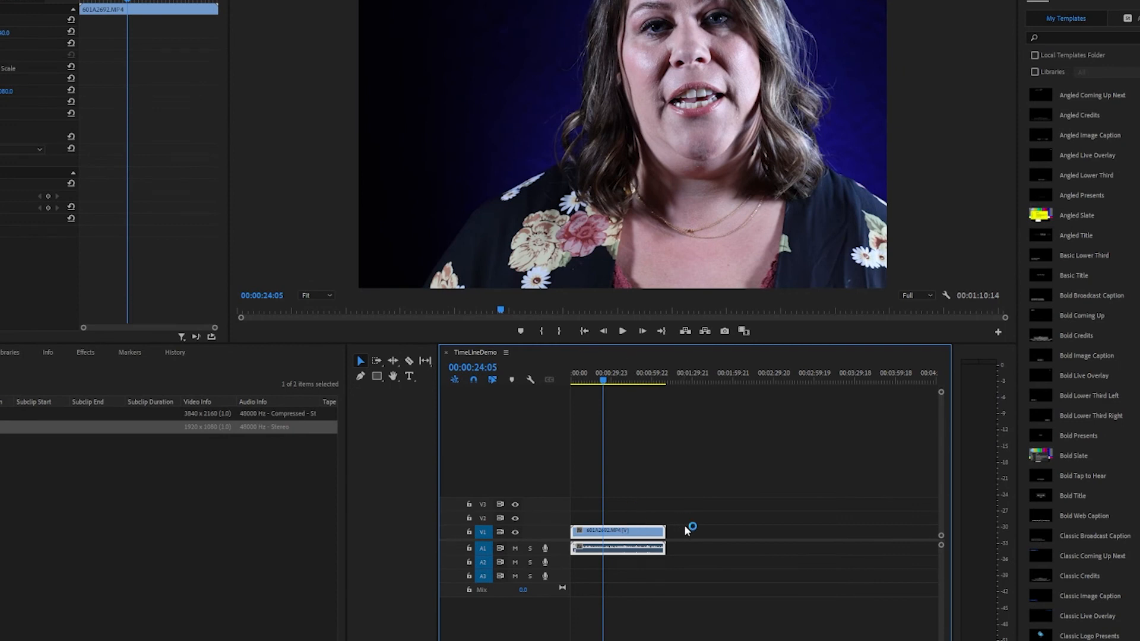
Step: Select the 601A2692.MP4 clip in the timeline and display its effect controls
click(484, 547)
click(607, 522)
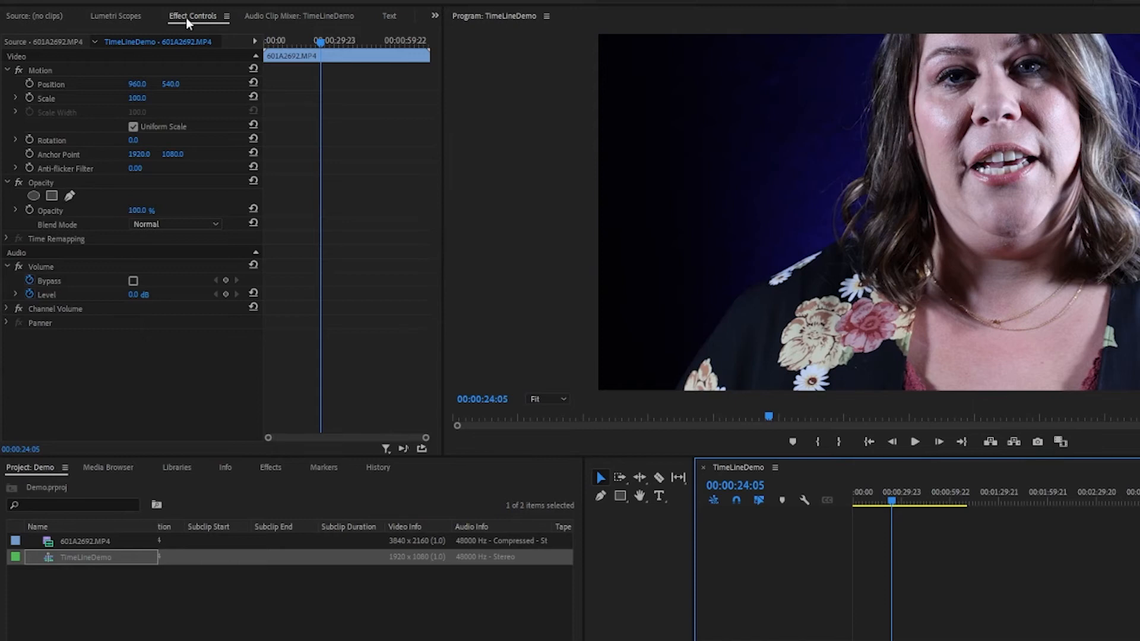
click(202, 18)
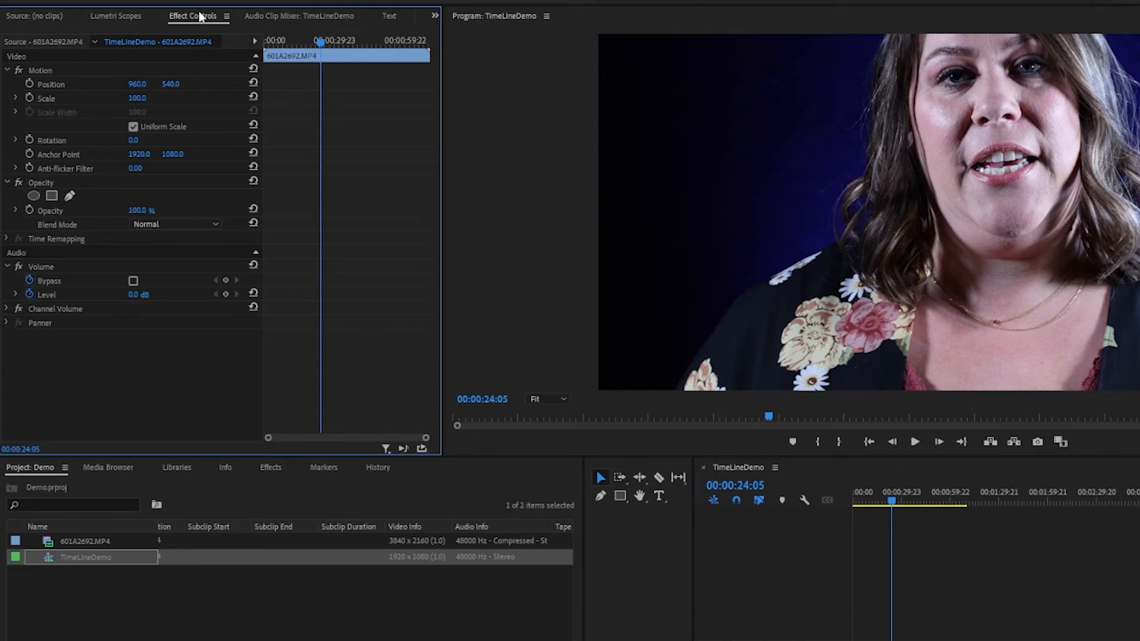
click(125, 21)
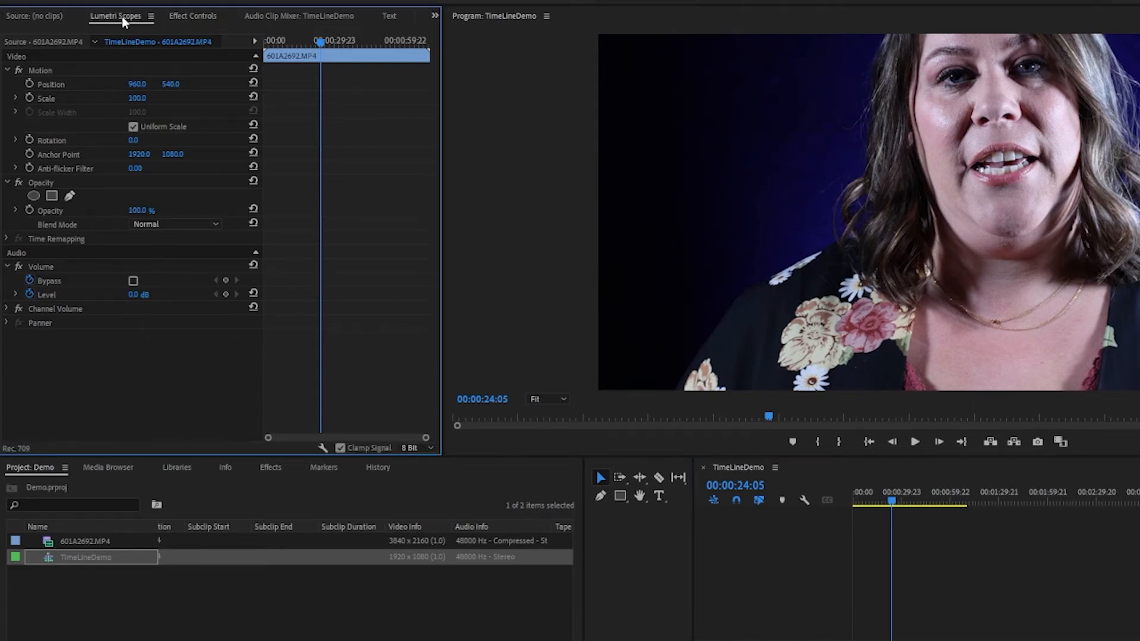
click(25, 16)
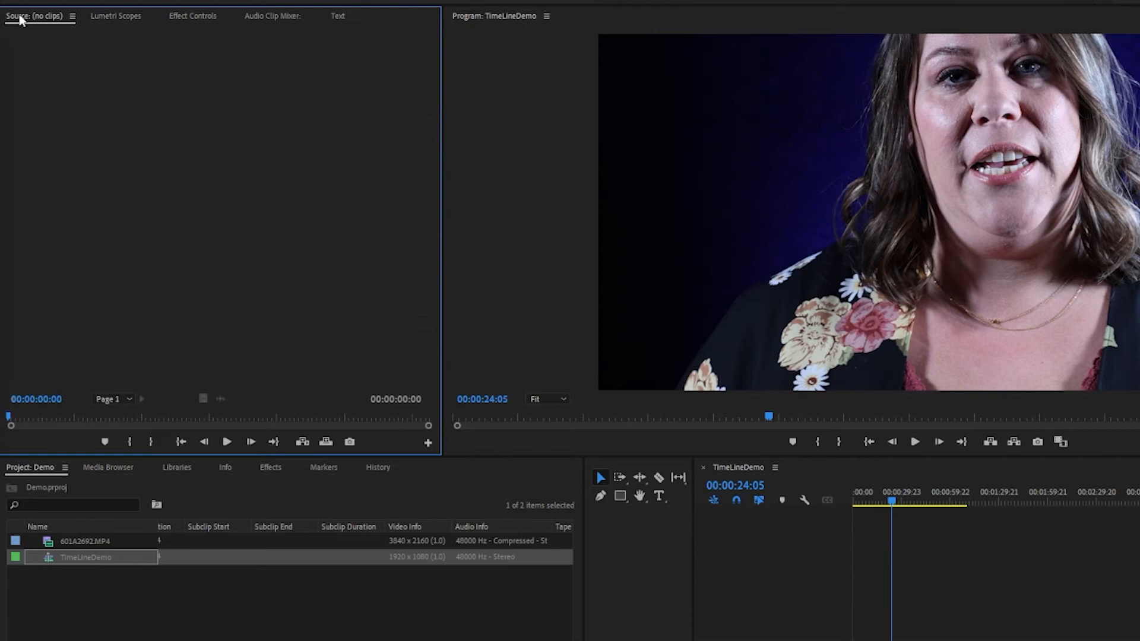
click(180, 21)
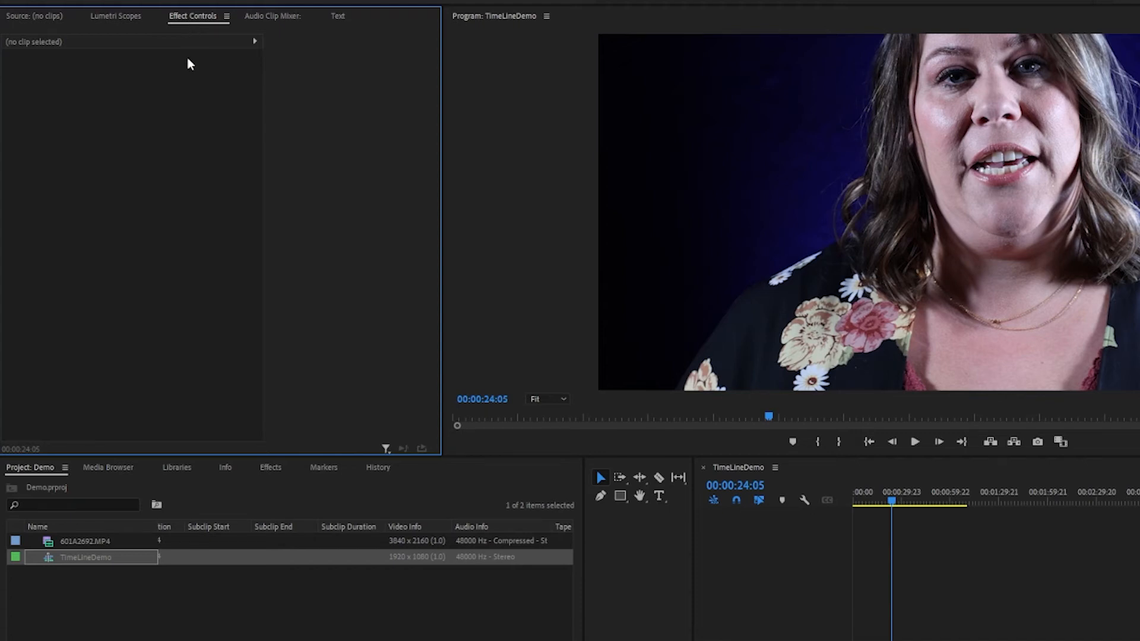
click(708, 580)
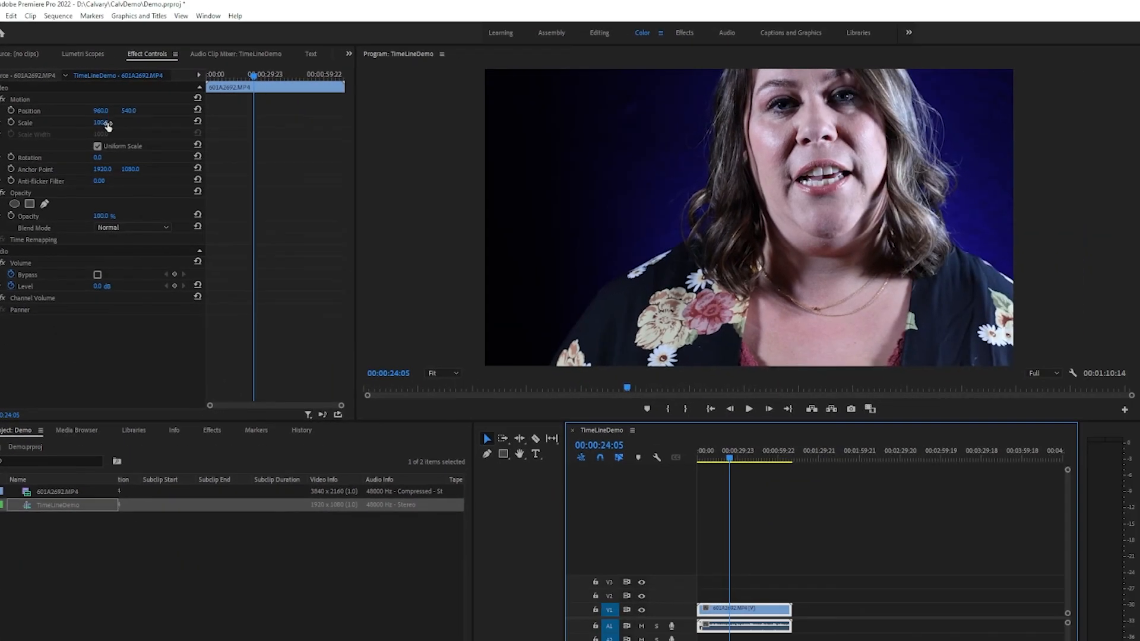
Step: Try shifting the clip's position to 937, 824 and set its scale to 50
click(106, 123)
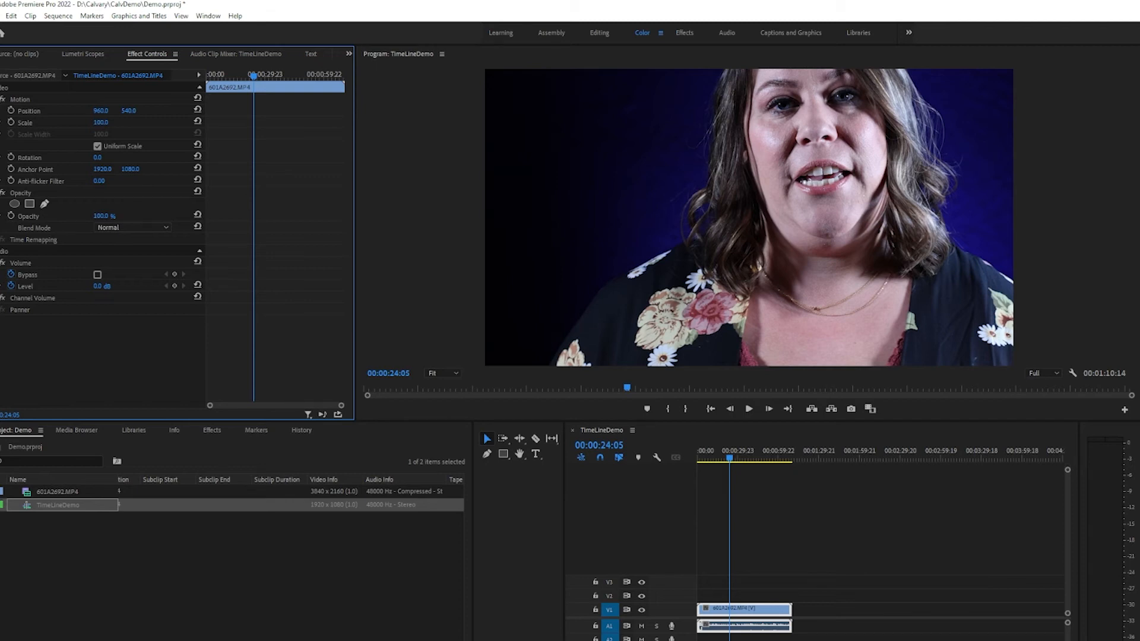
click(107, 121)
drag(129, 111, 251, 112)
drag(102, 113, 77, 121)
click(101, 122)
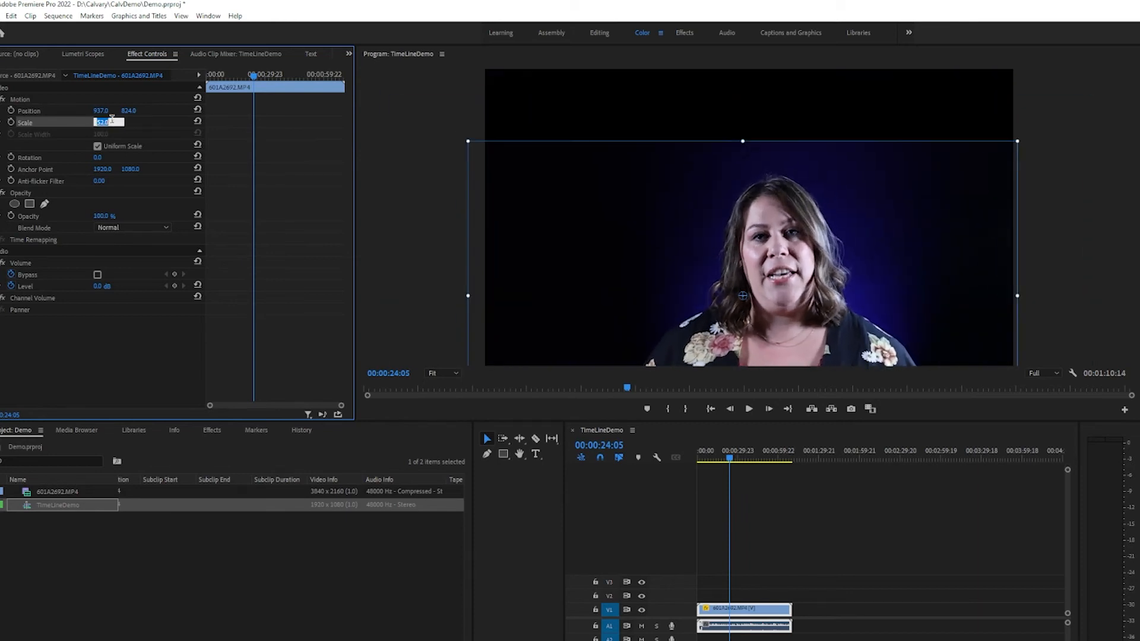
text(50)
key(Return)
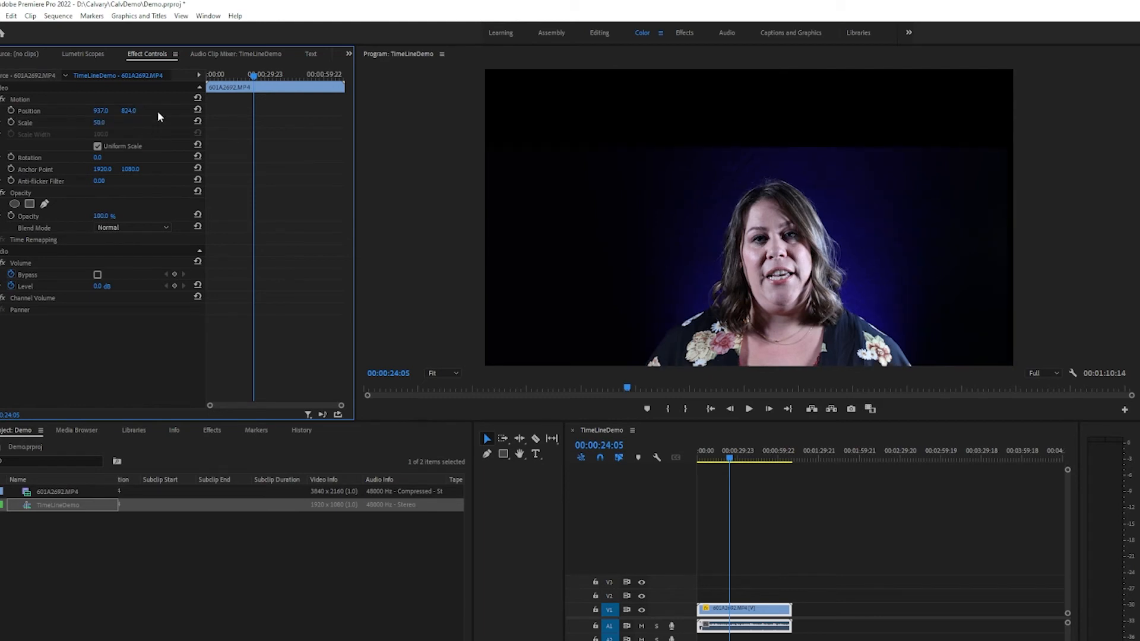
Step: Move the clip back up in the frame and set its position to 960, 540
drag(129, 111, 91, 110)
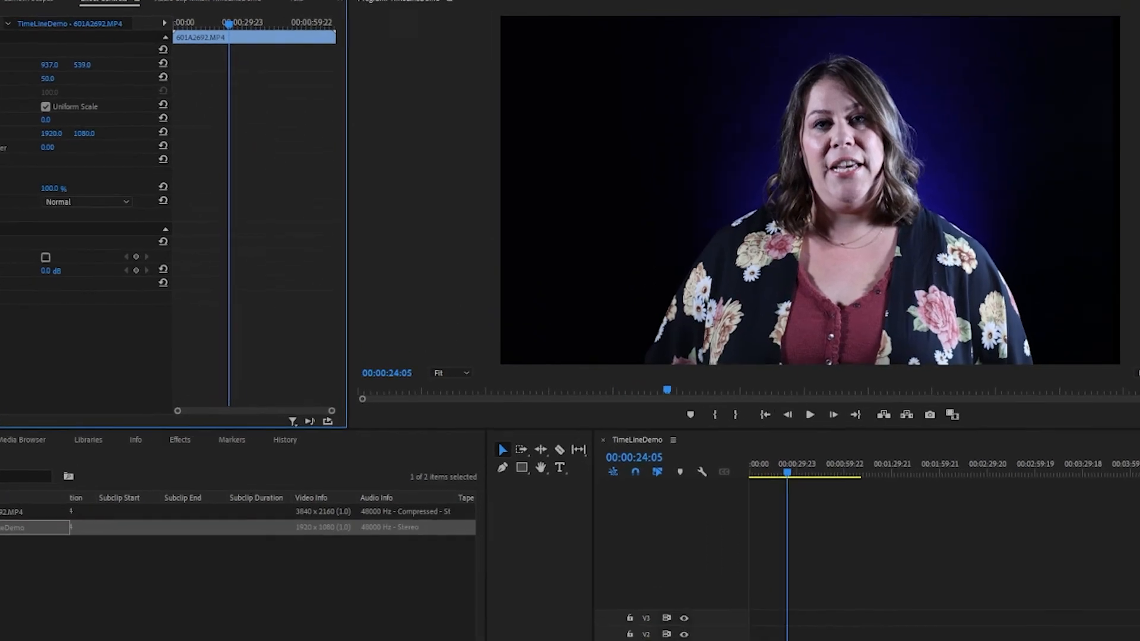
drag(81, 65, 84, 65)
click(47, 57)
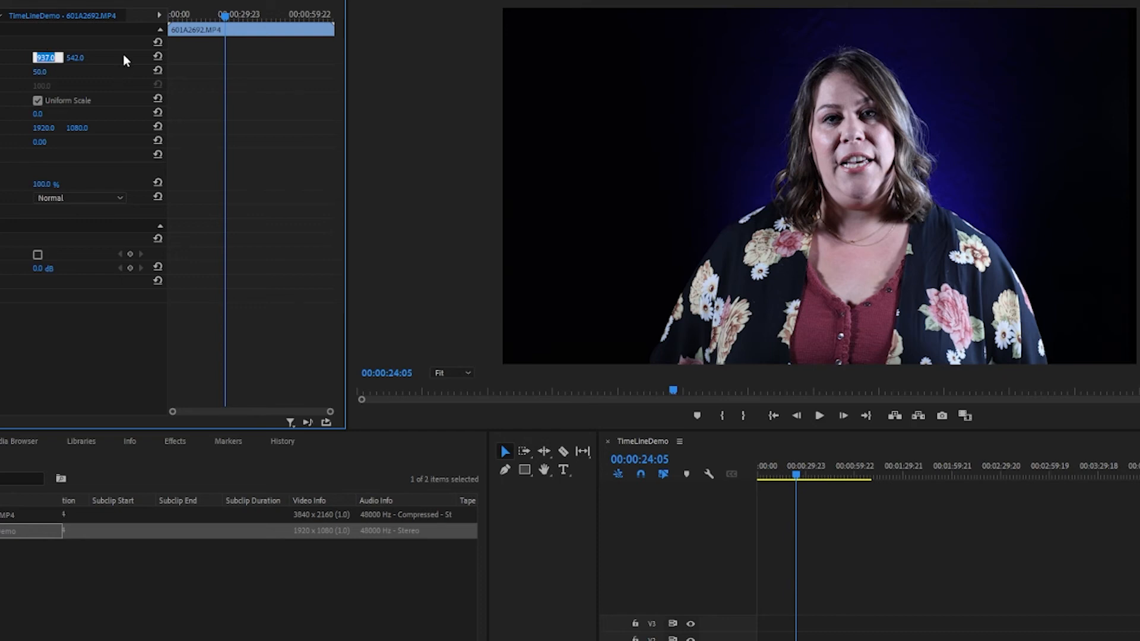
text(960)
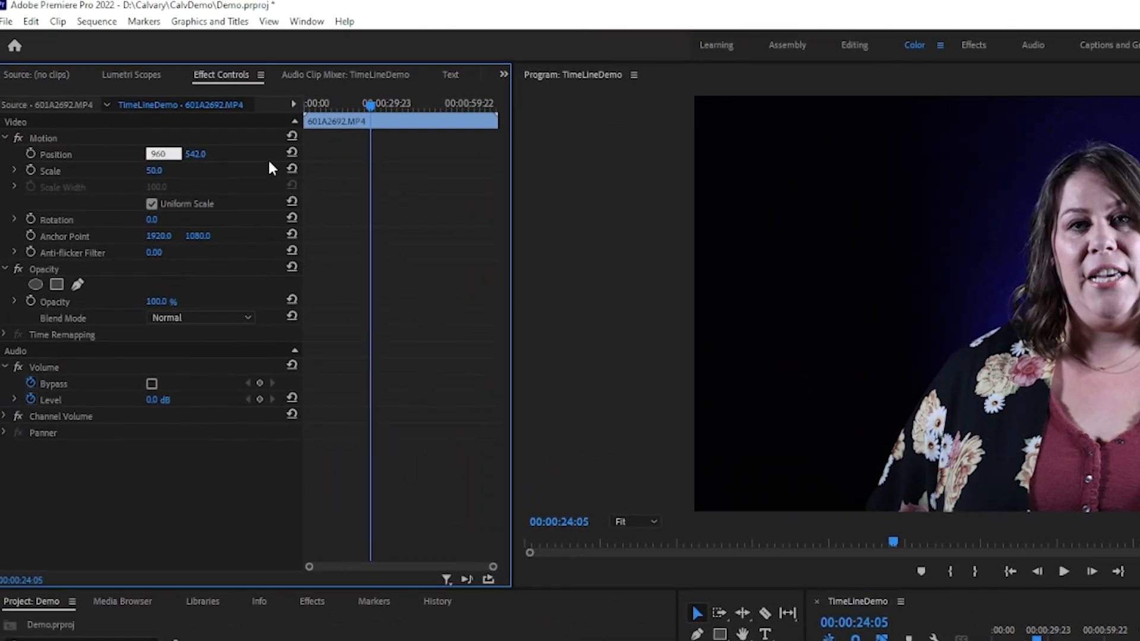
key(Return)
click(195, 154)
text(540)
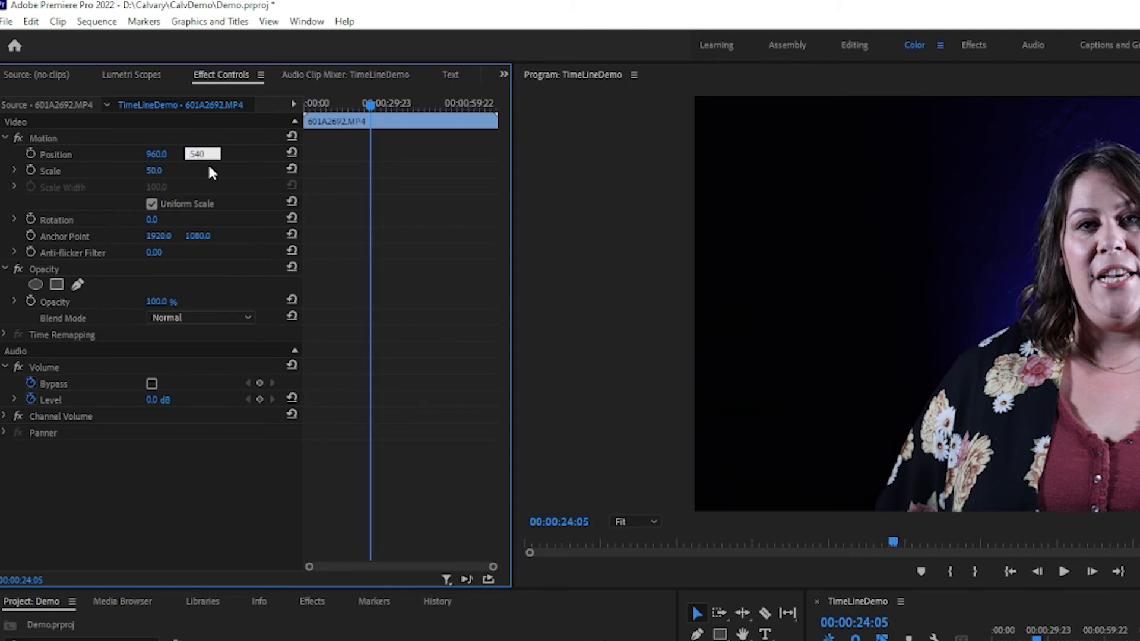
key(Return)
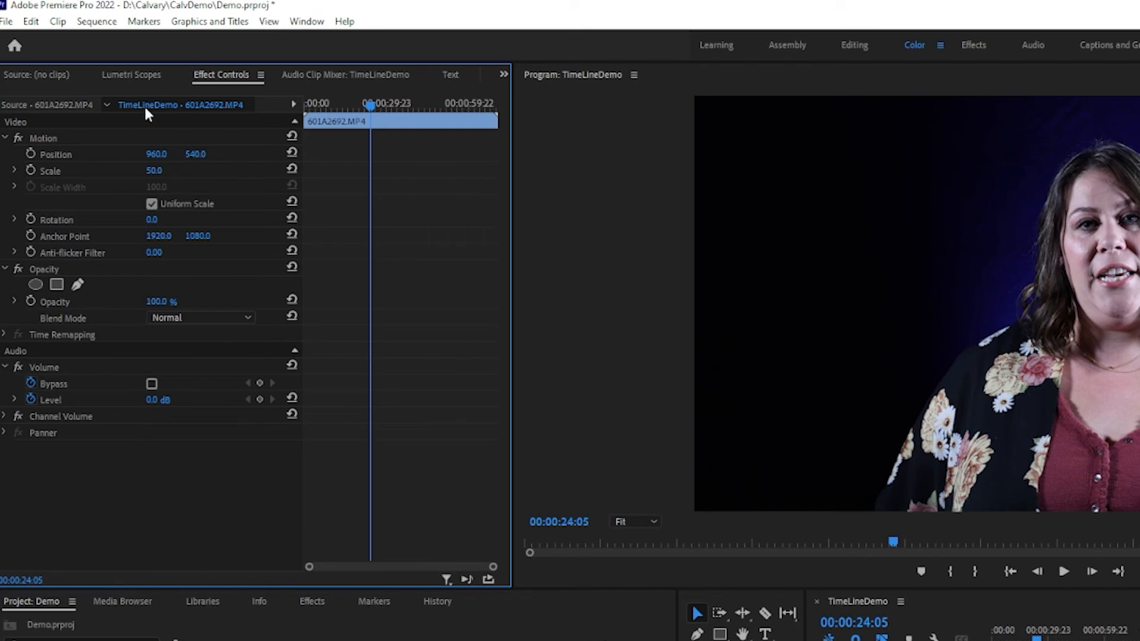
Step: Split the clip and its linked audio at 00:00:24:05 with the Razor tool
click(1060, 638)
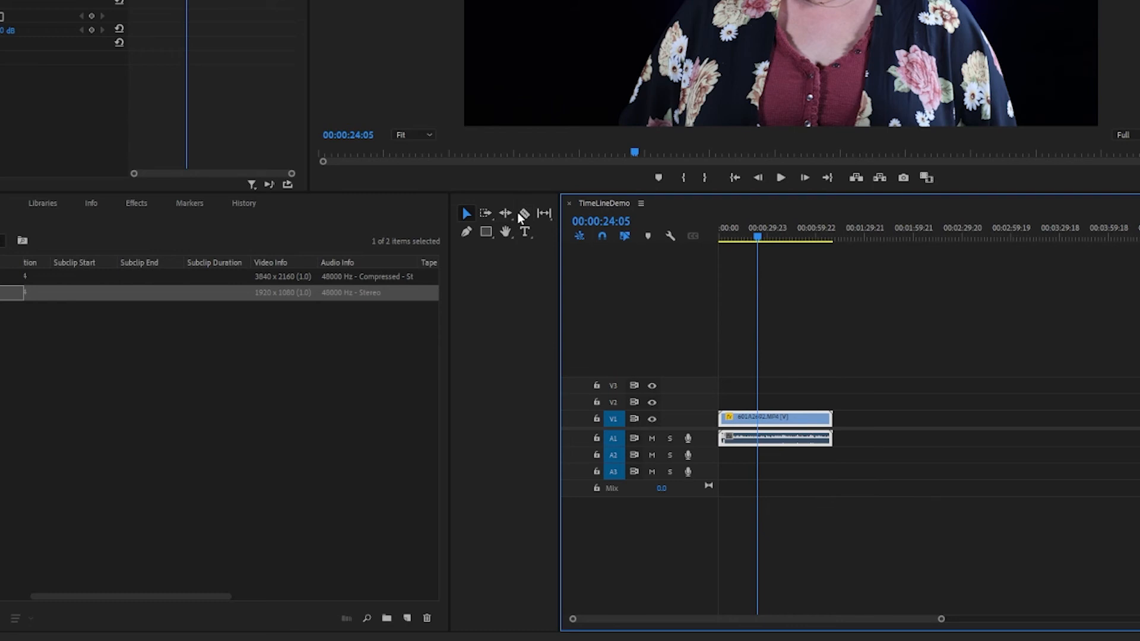
click(523, 214)
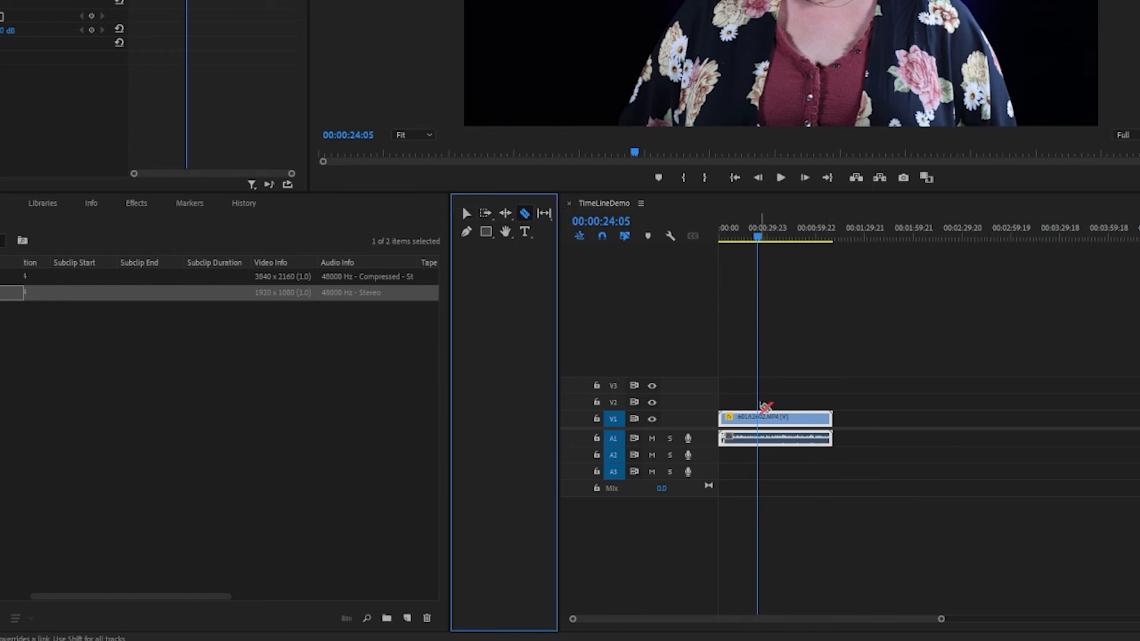
click(759, 417)
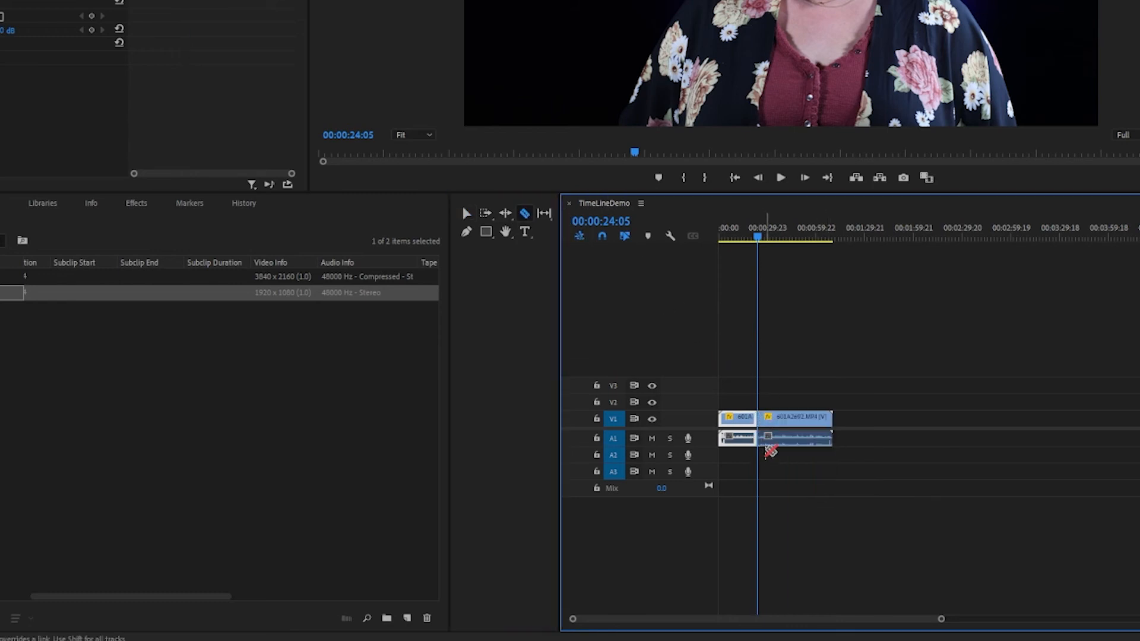
Step: Trim the start of the second segment to 00:00:26:07 and close the gap to the first segment
drag(765, 232, 762, 242)
key(v)
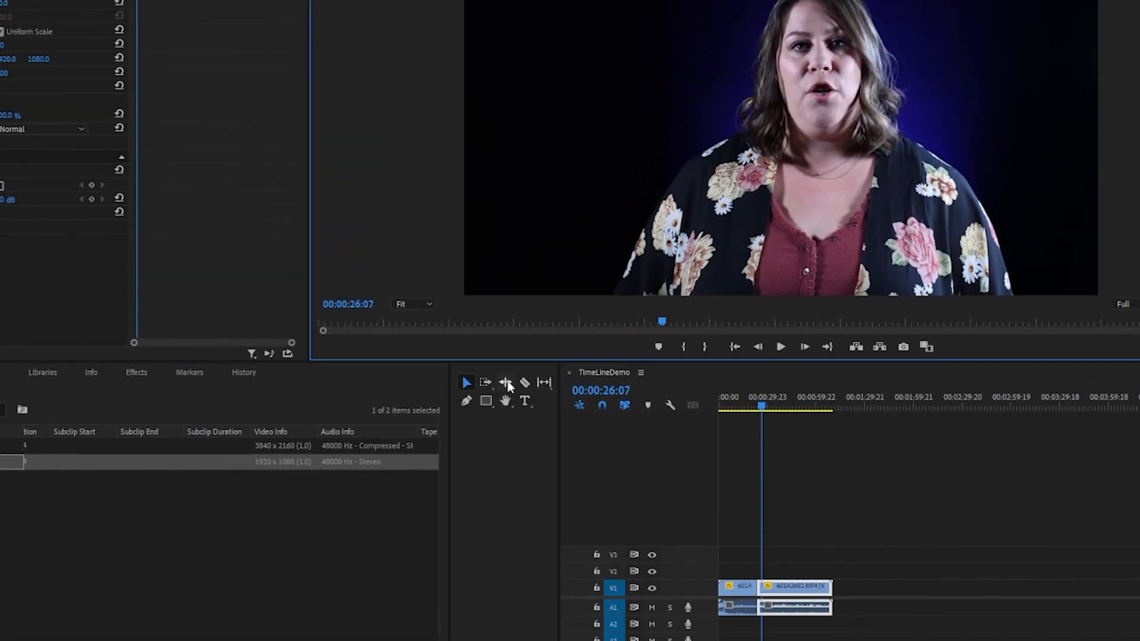
click(465, 382)
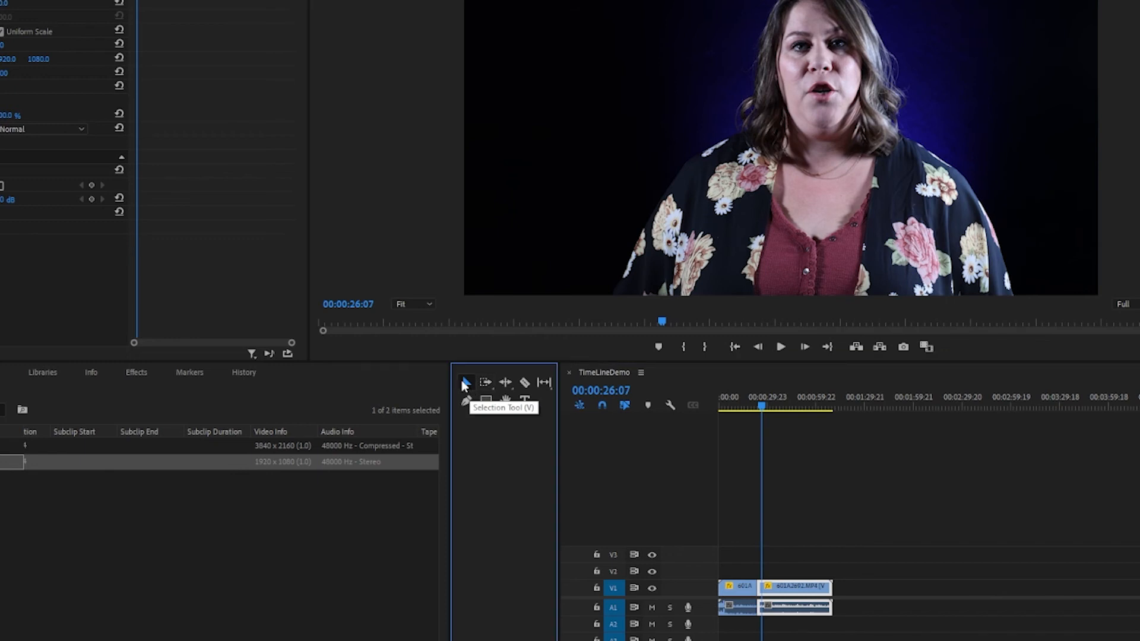
click(760, 585)
drag(760, 585, 780, 587)
Step: Play the sequence across the cut from about 00:00:20:13
click(762, 405)
drag(762, 405, 755, 406)
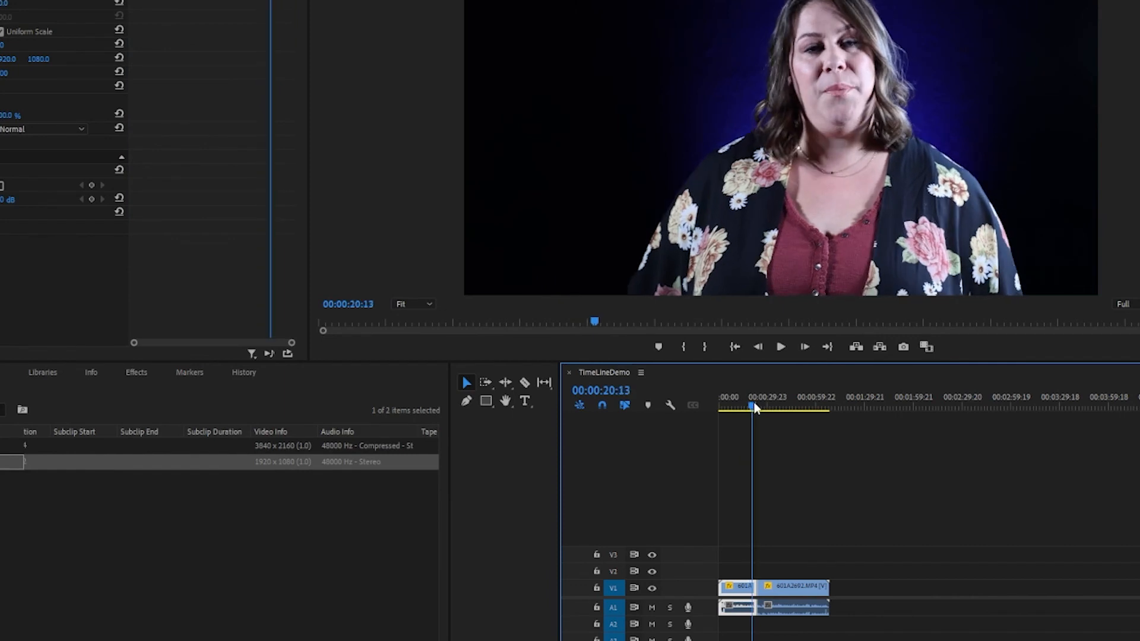
key(space)
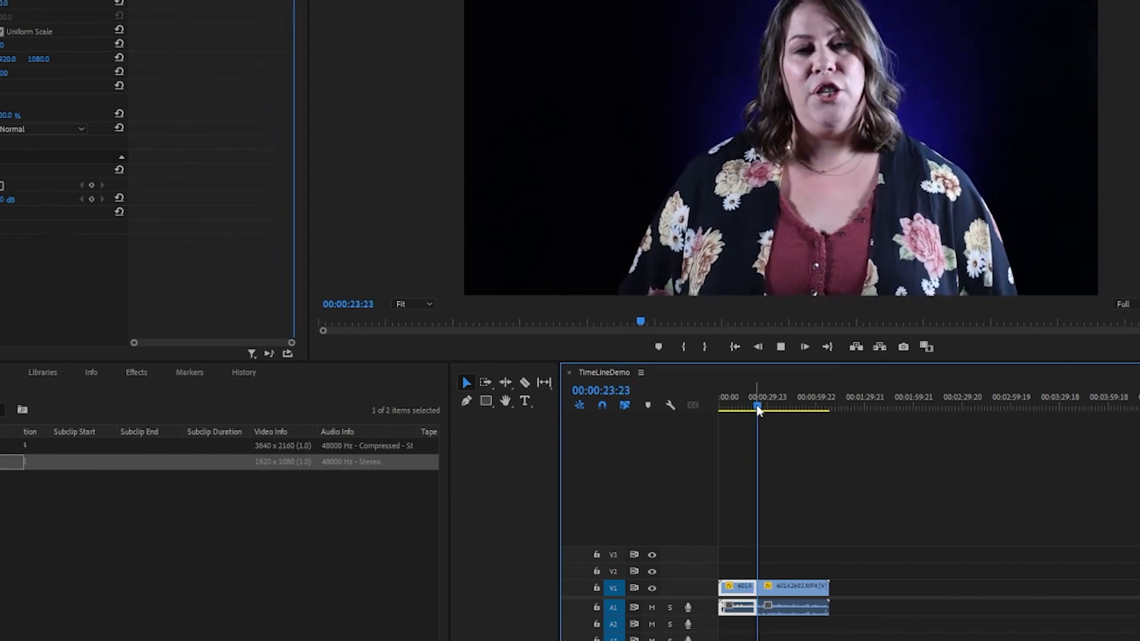
key(space)
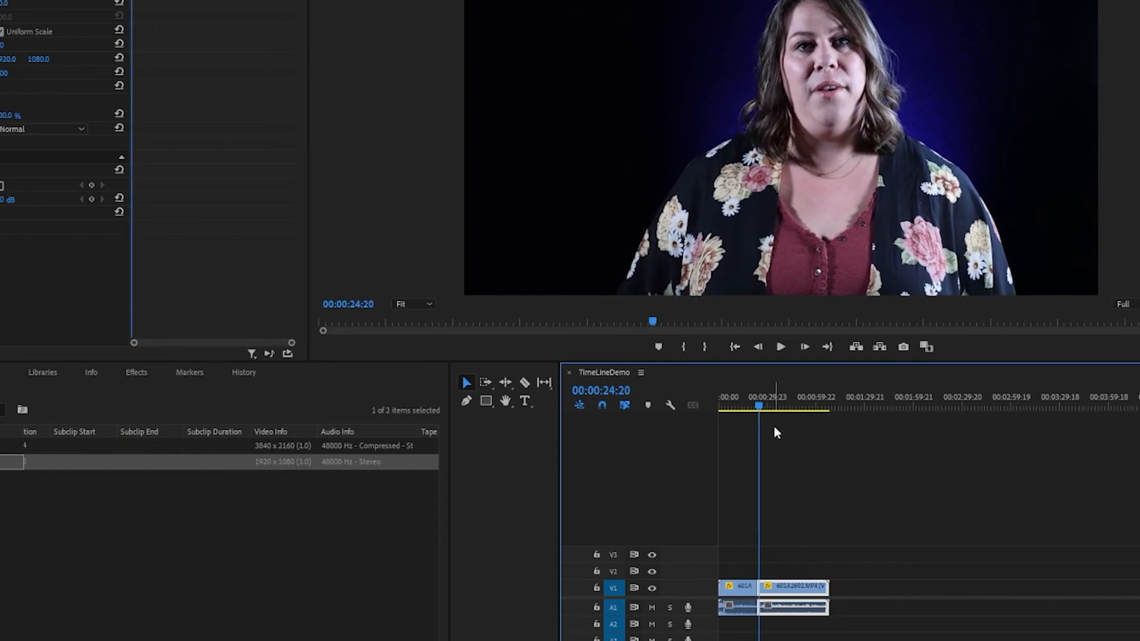
Step: Enlarge the second segment to a scale of about 58 and lower its vertical position to 628, viewing it at 00:00:25:10
key(equal)
key(equal)
key(equal)
mouse_move(939, 405)
mouse_down()
mouse_move(917, 403)
mouse_move(937, 408)
mouse_up()
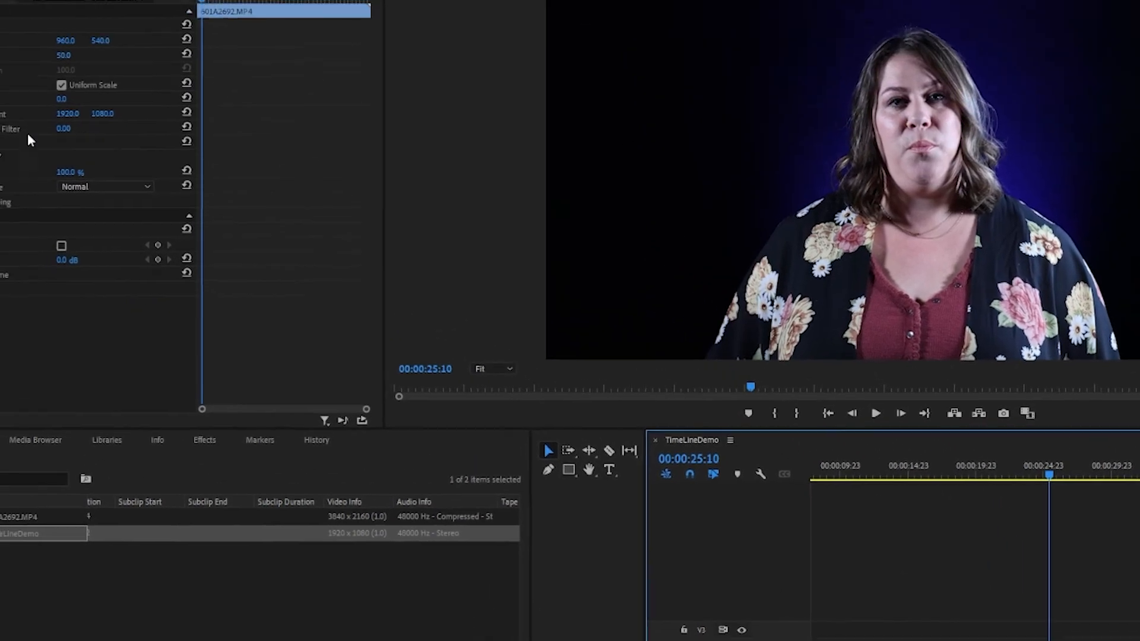
click(102, 87)
drag(102, 87, 158, 71)
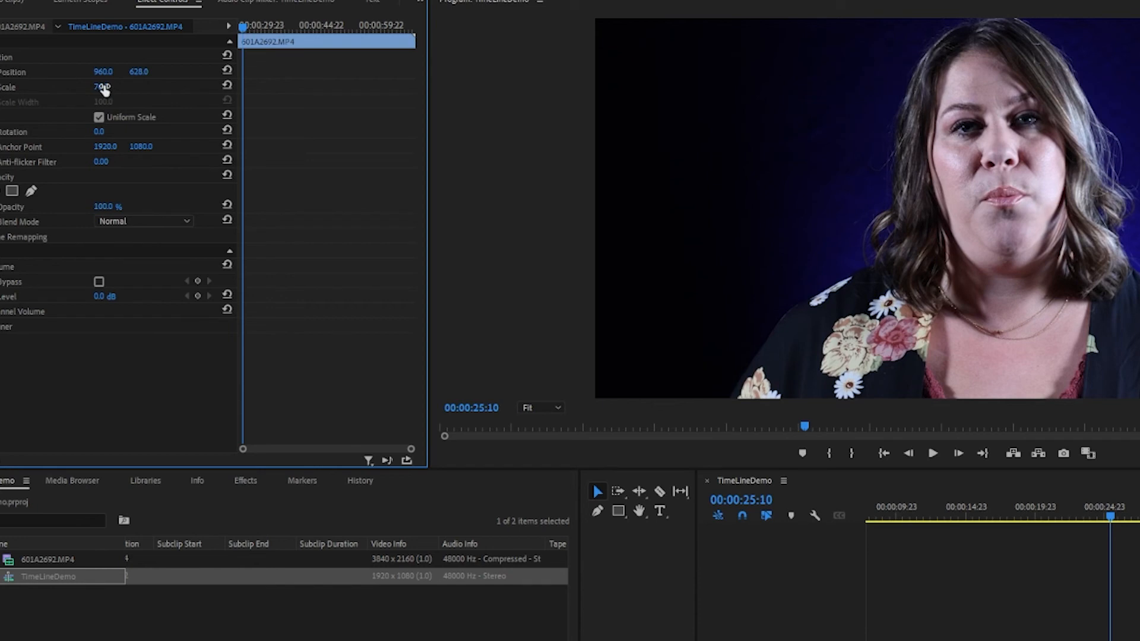
drag(96, 89, 88, 89)
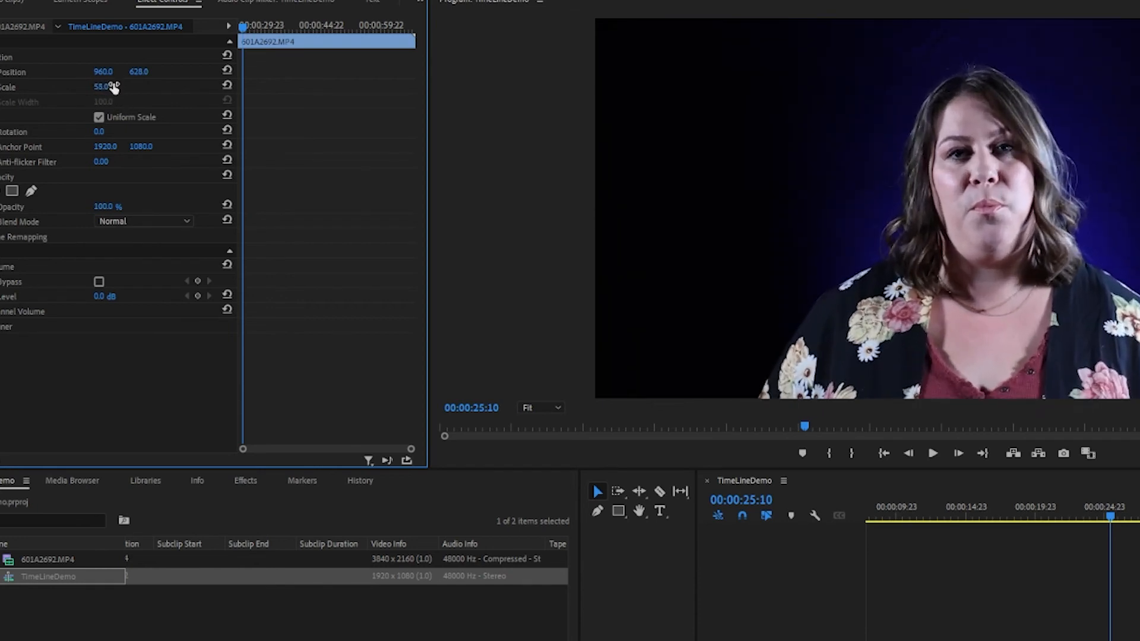
Step: Reframe the second segment with a scale of 62 and a position of about 878, 587
drag(135, 71, 105, 71)
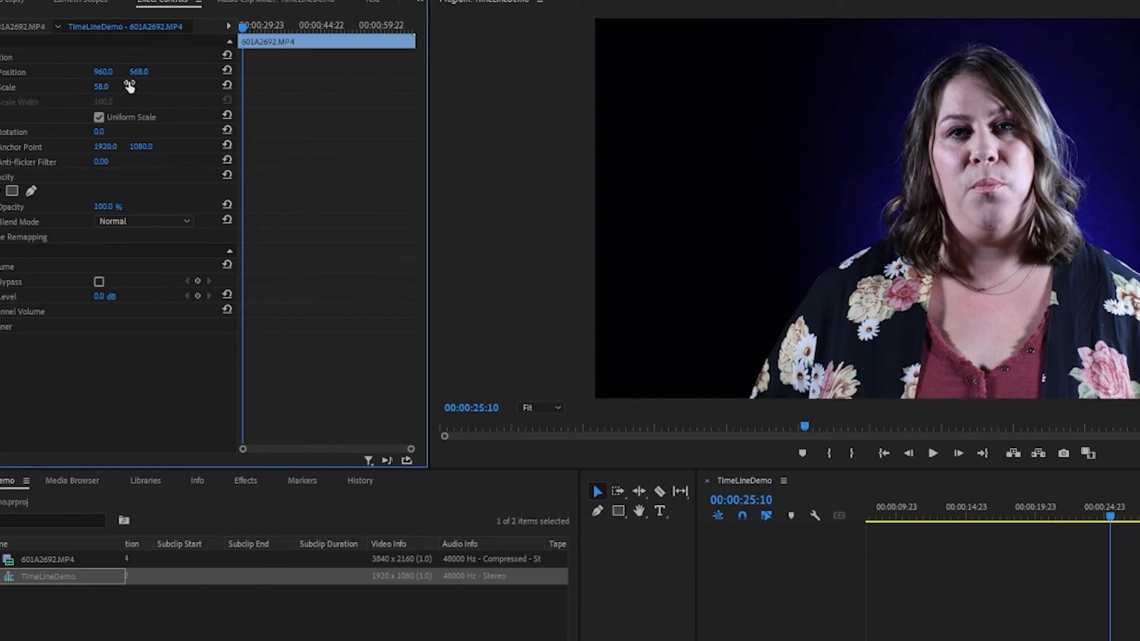
drag(102, 88, 104, 92)
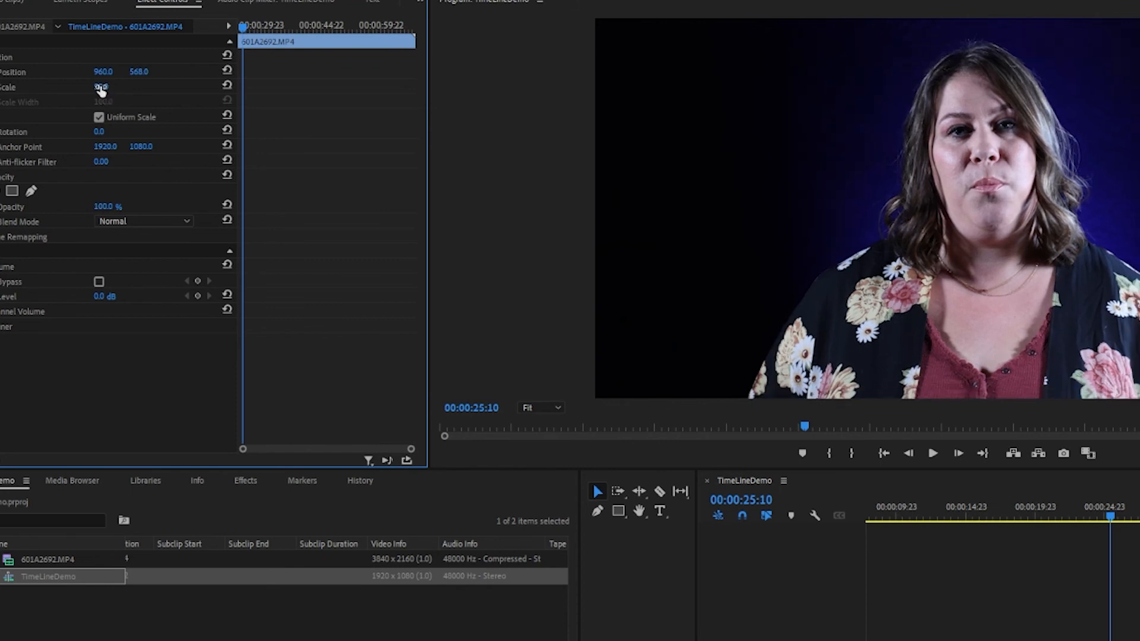
drag(140, 75, 45, 74)
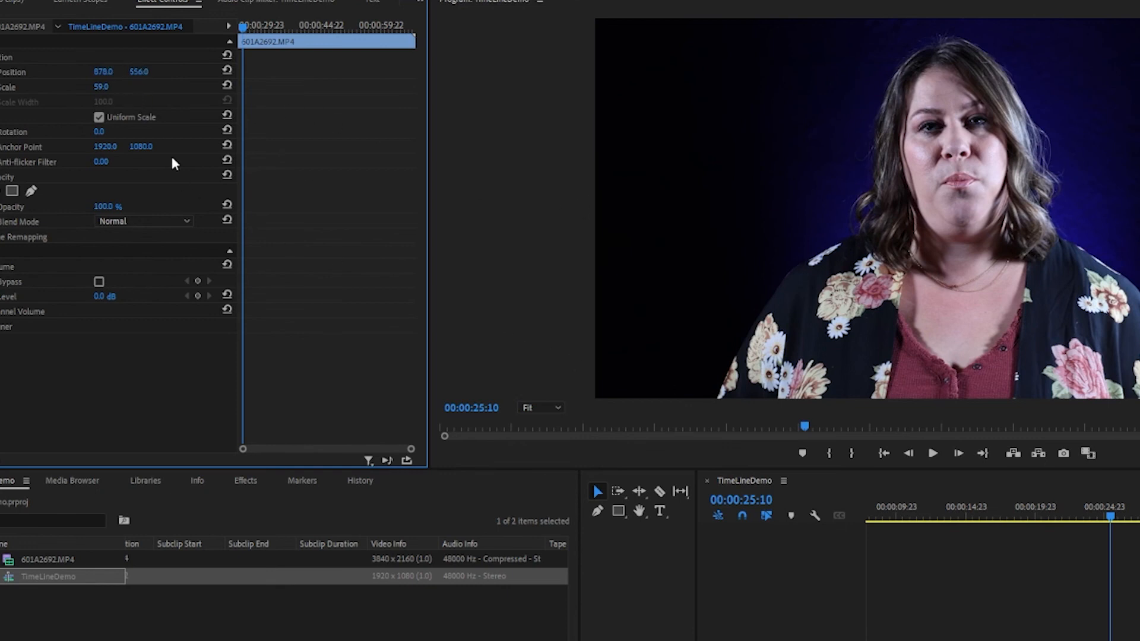
drag(101, 88, 145, 72)
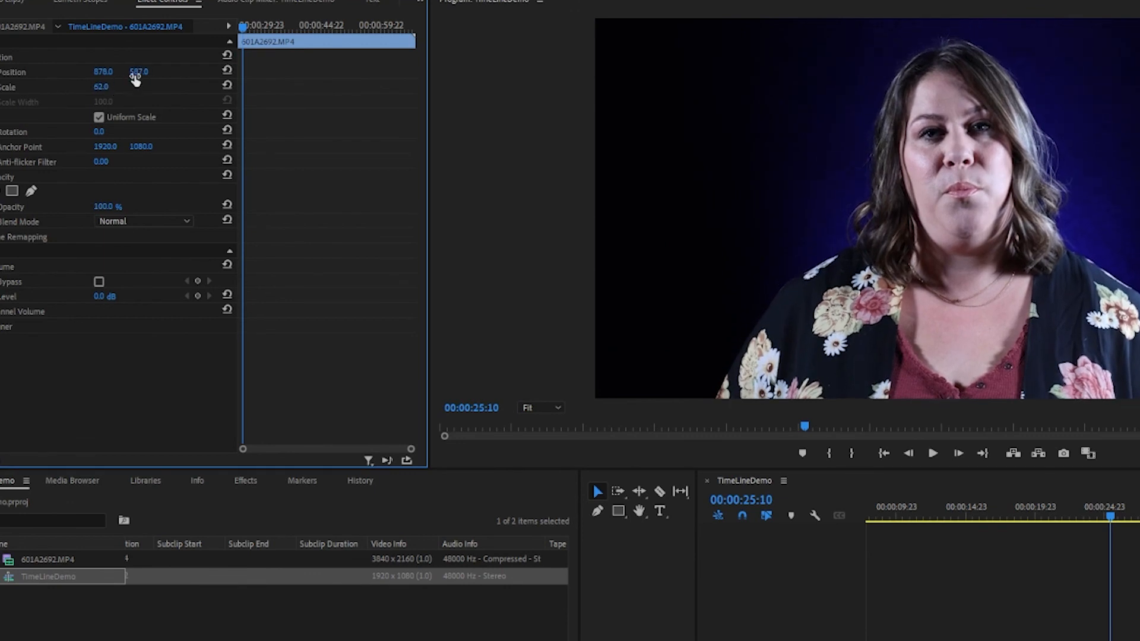
Step: Review the punch-in across the cut, moving through the sequence from 00:00:22:06 to 00:00:26:11
click(1067, 514)
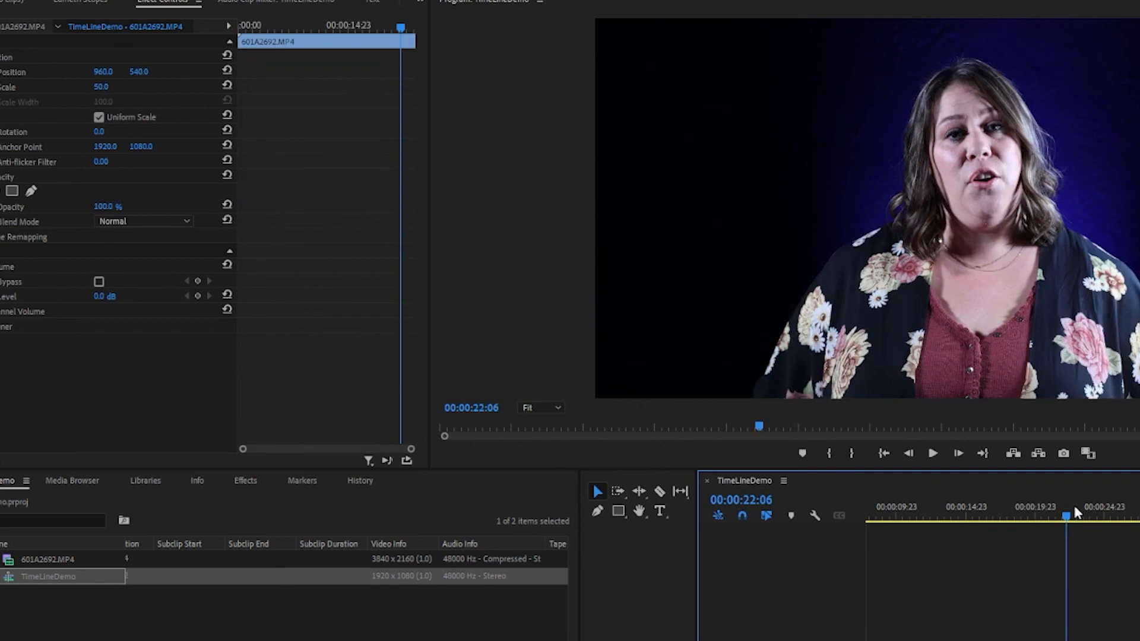
drag(1026, 521, 1111, 521)
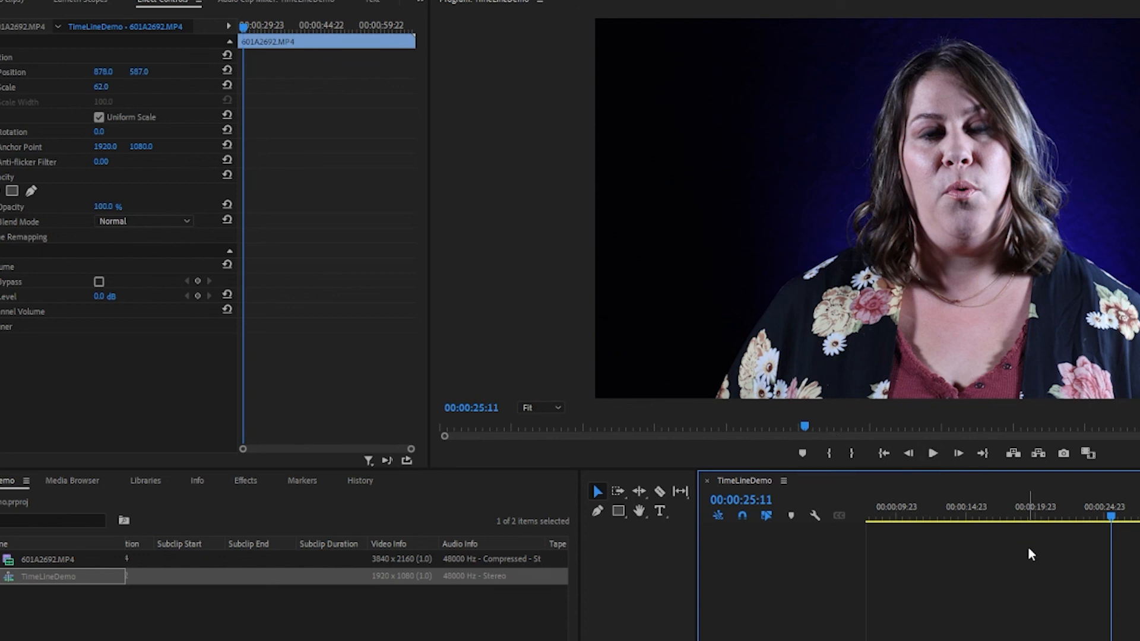
drag(1112, 514, 1122, 591)
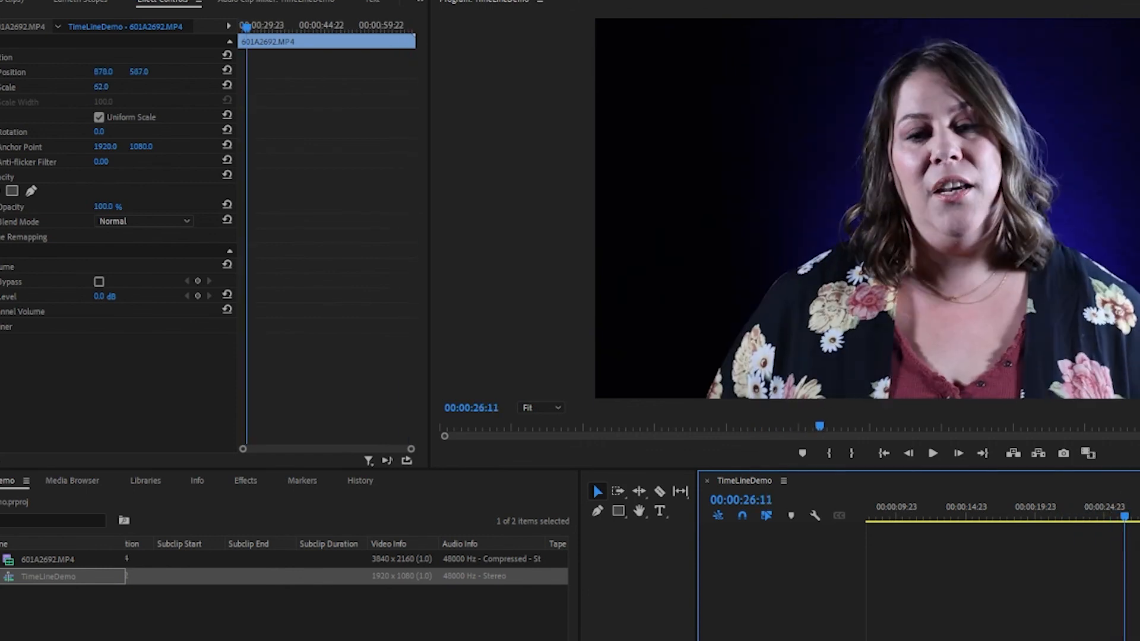
Step: Set the second segment's scale to 75 and adjust its vertical and horizontal position to reframe the speaker
click(102, 86)
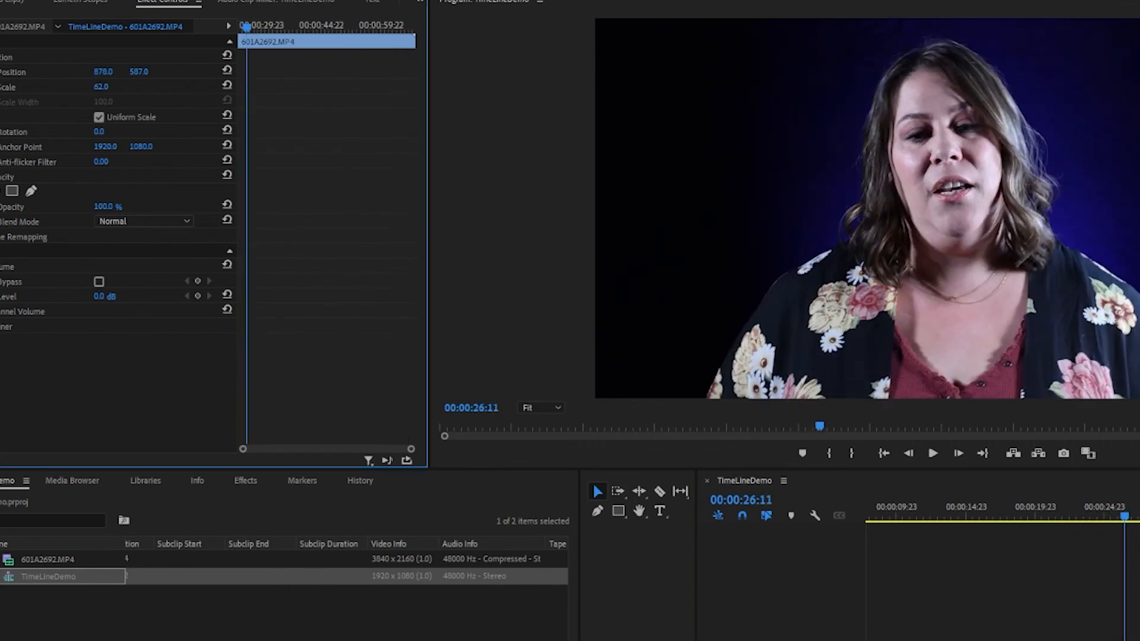
text(75)
key(Return)
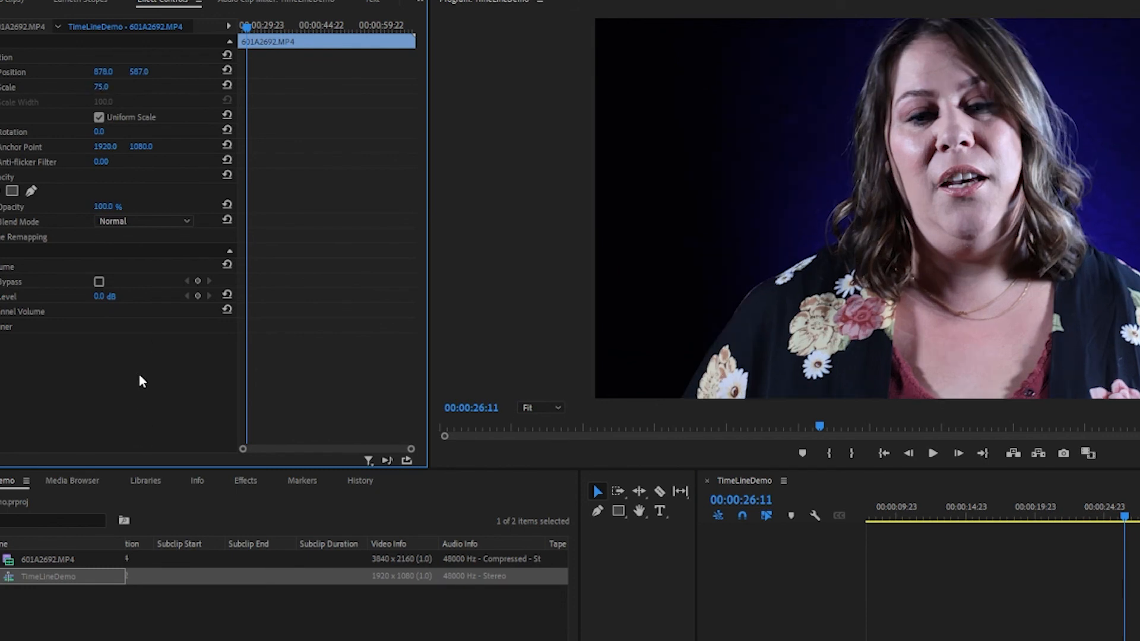
drag(138, 72, 172, 71)
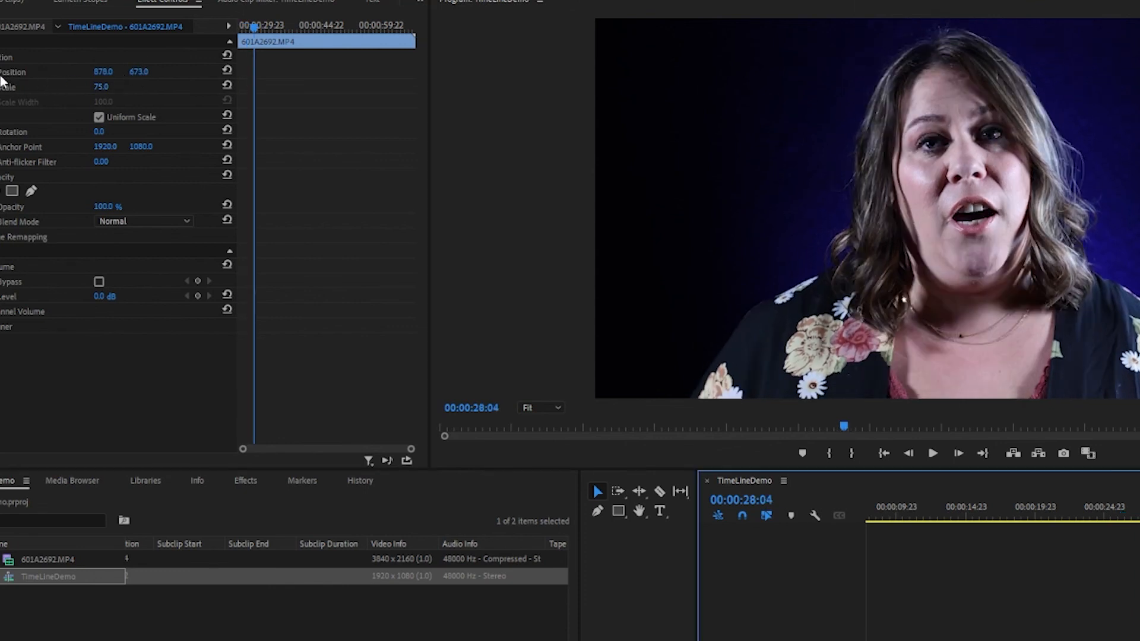
drag(138, 73, 119, 73)
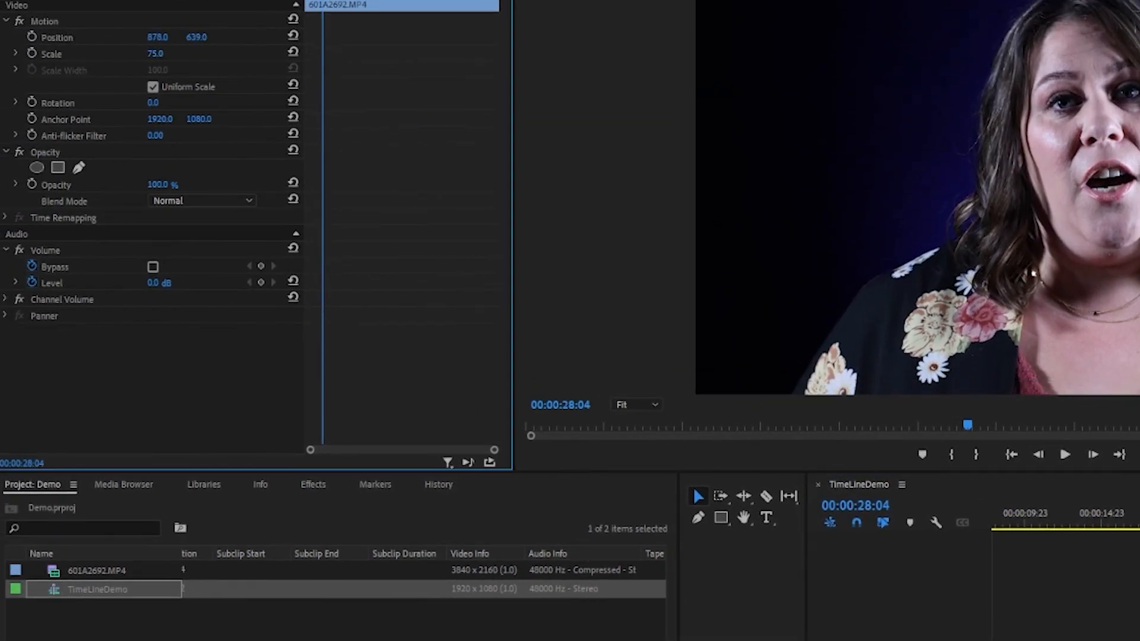
drag(197, 37, 229, 37)
mouse_move(157, 37)
mouse_down()
mouse_move(237, 38)
mouse_move(172, 37)
mouse_up()
Step: Scrub back through the first segment to 00:00:12:12 and clear the selection in the project bin
drag(1139, 514, 1125, 513)
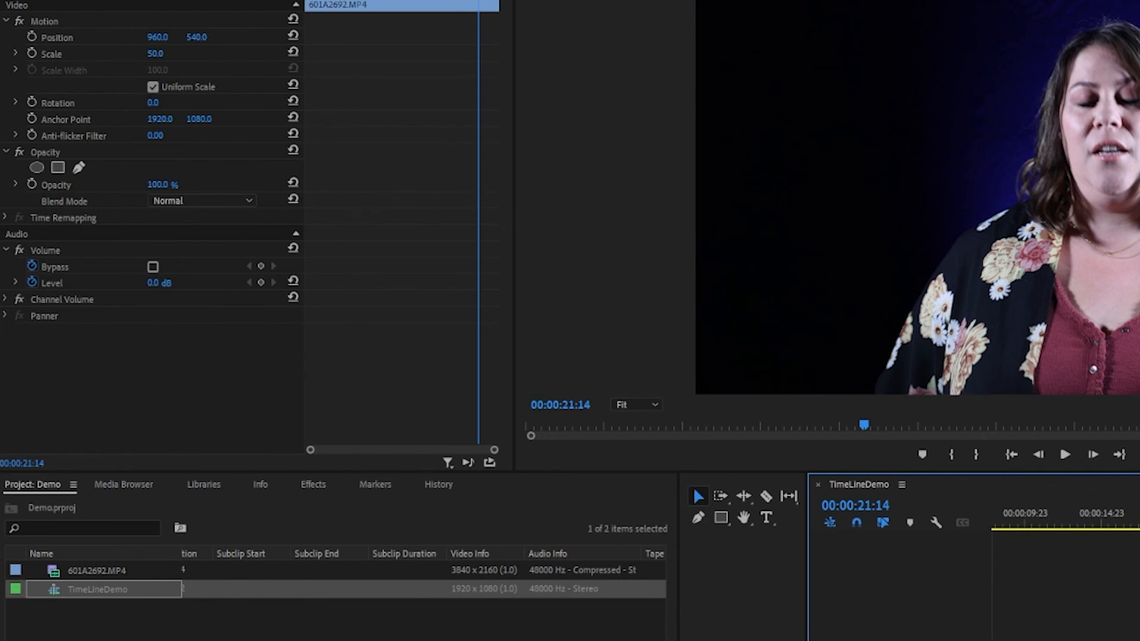
click(392, 630)
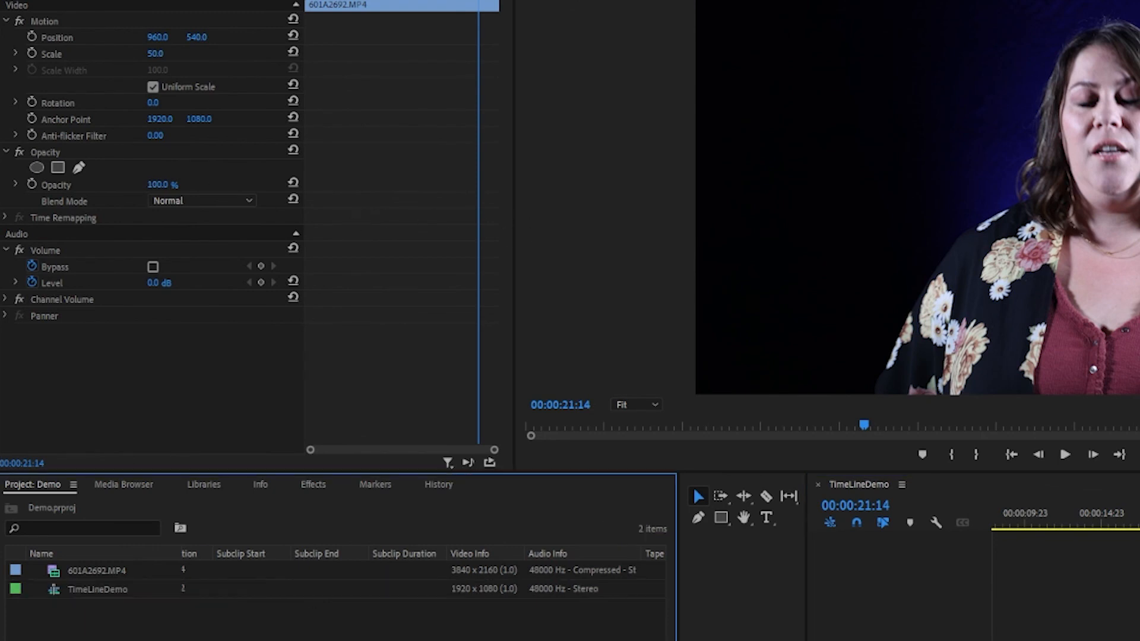
drag(1139, 522, 1063, 525)
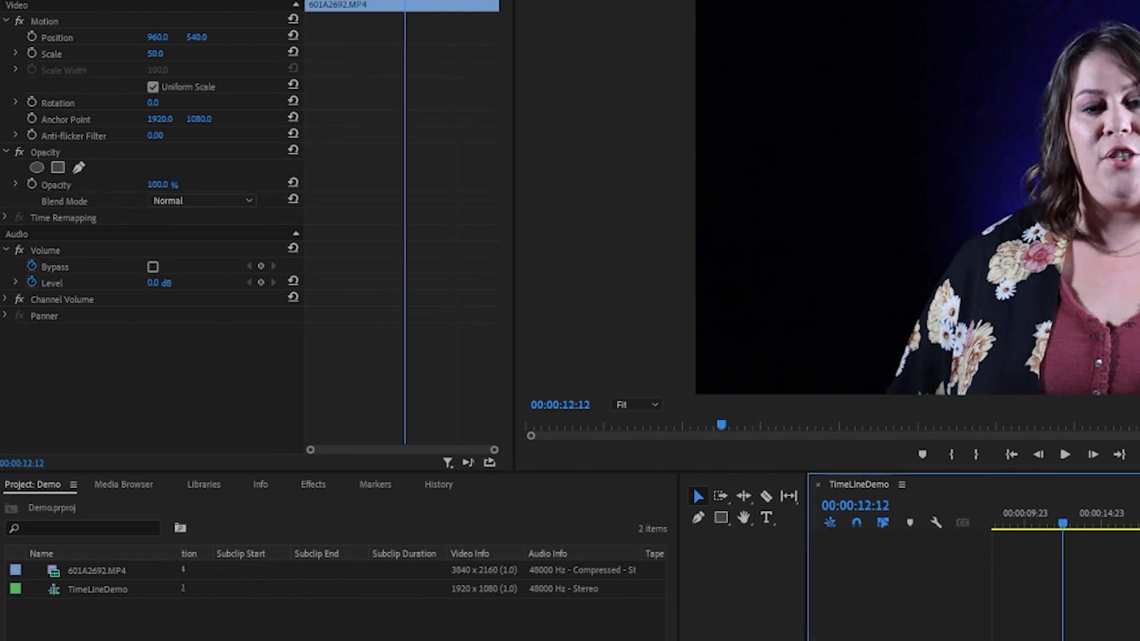
Step: Narrow the Project and Tools panels to give the timeline more width
drag(679, 486, 568, 486)
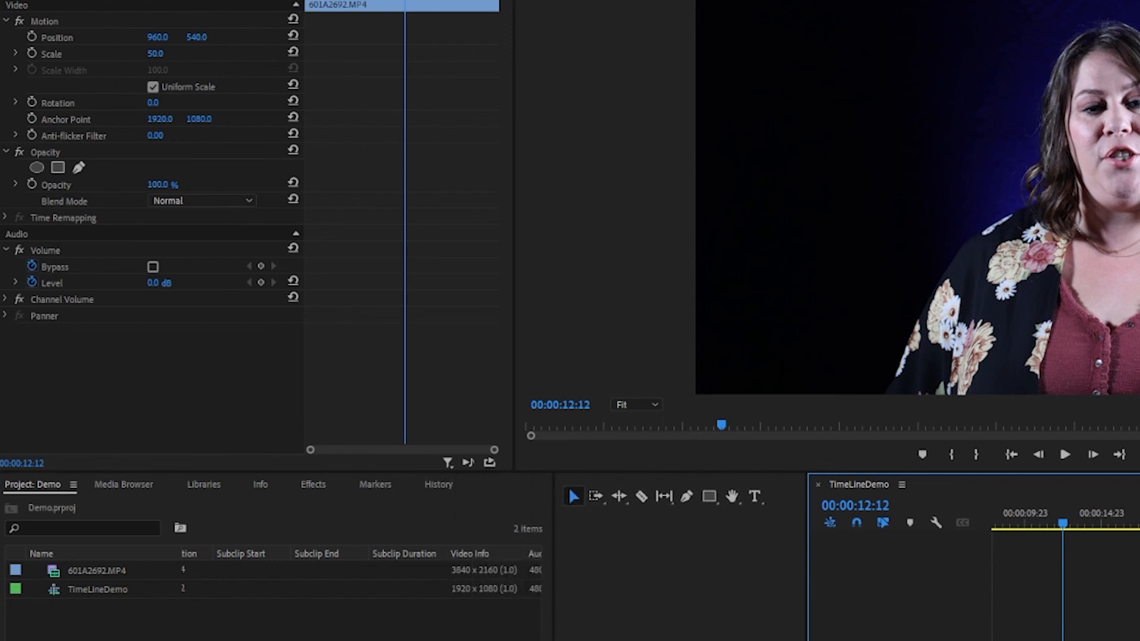
drag(807, 486, 584, 486)
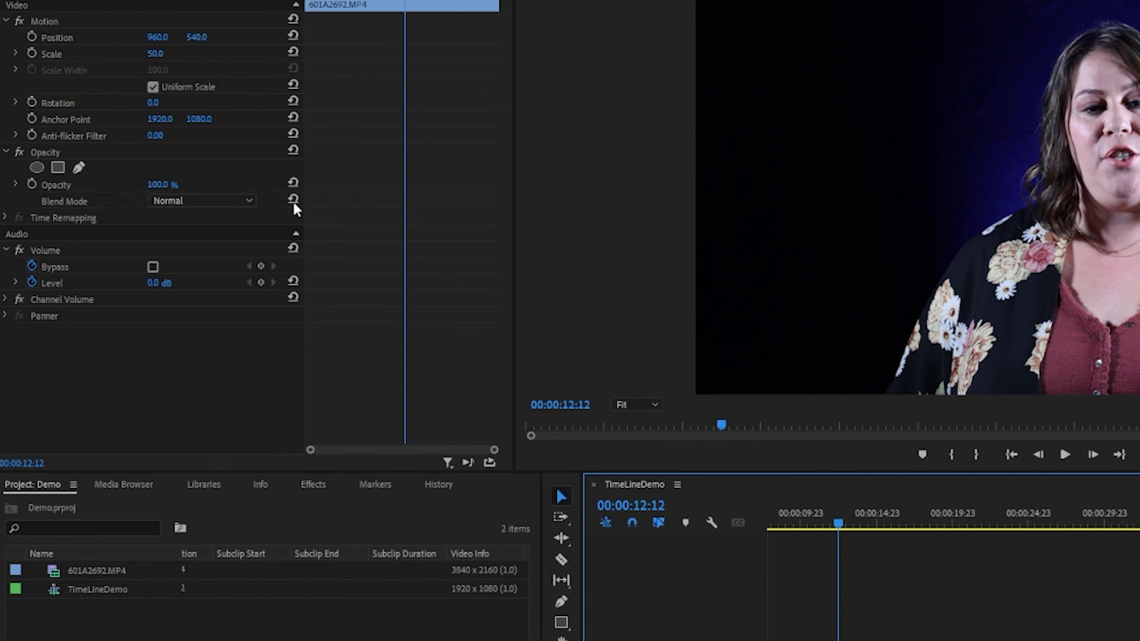